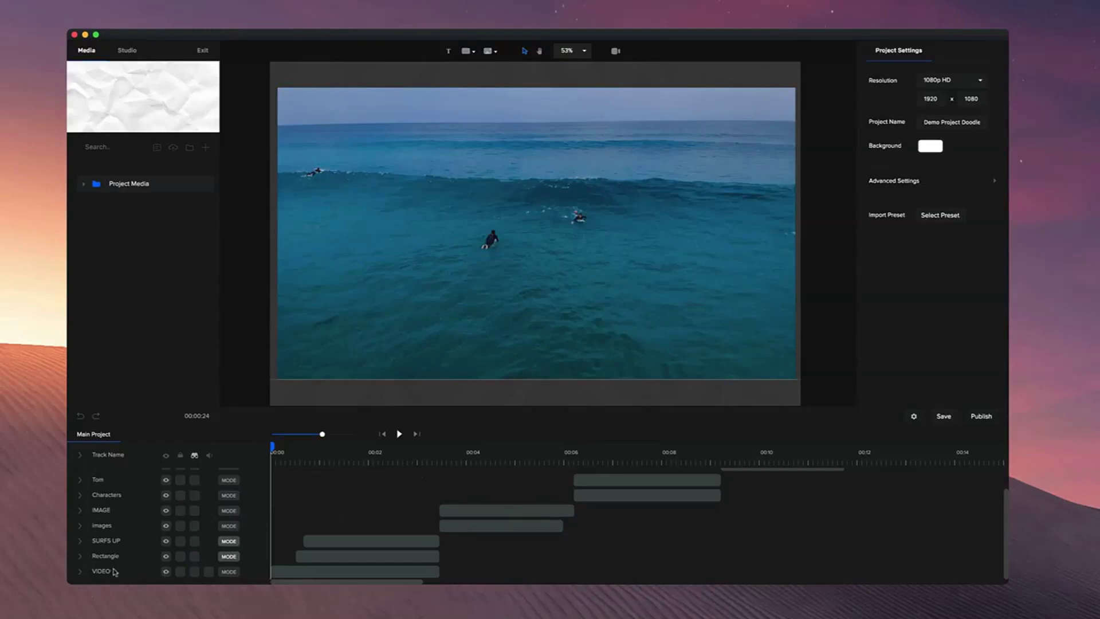
- Add a doodle effect to the surf video with the drawing hand hidden
left_click(81, 573)
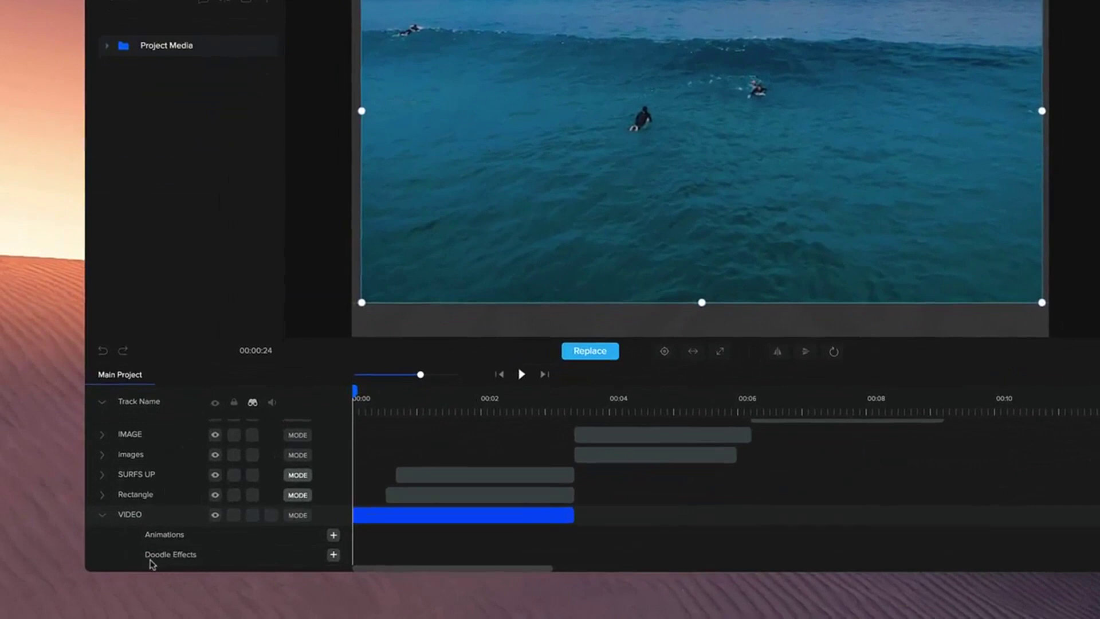
left_click(334, 555)
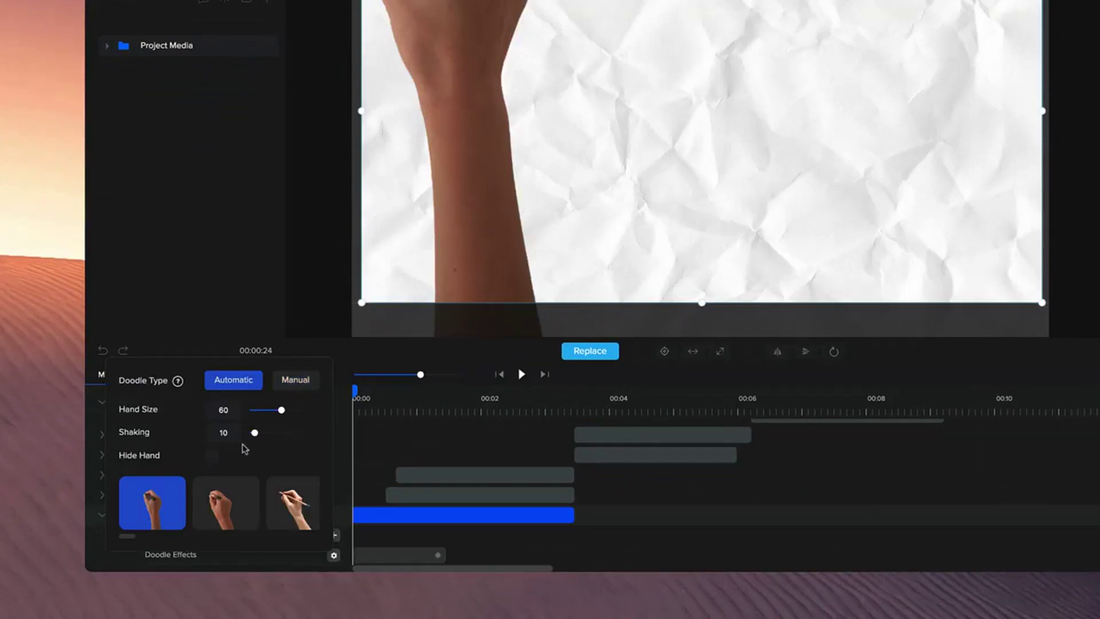
left_click(212, 456)
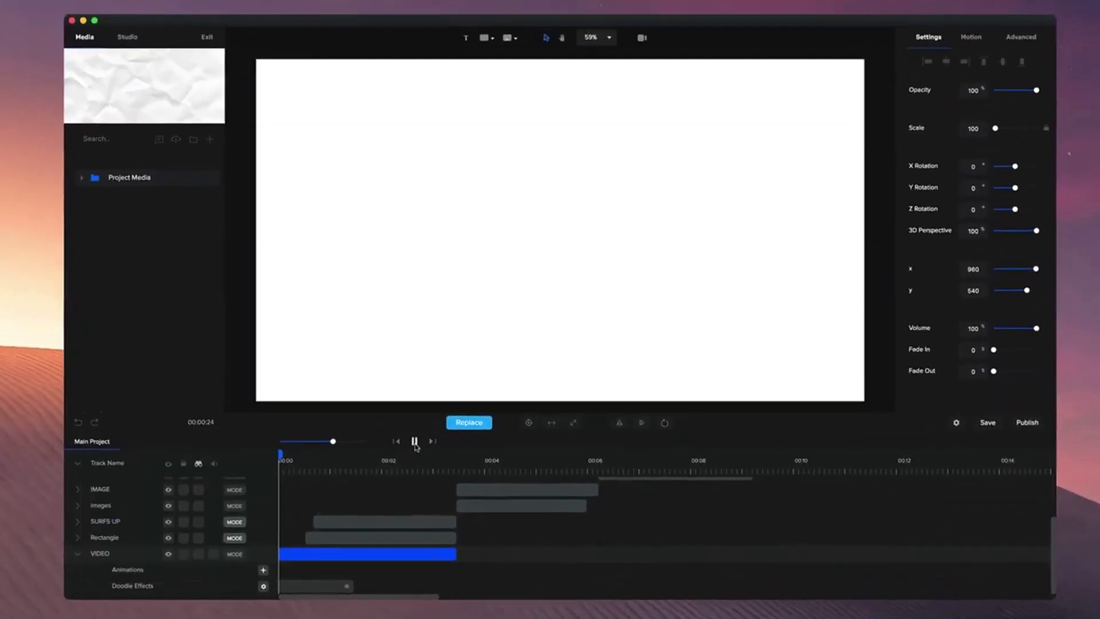
- Preview the reveal and stretch the doodle clip toward the video clip's end
left_click(492, 393)
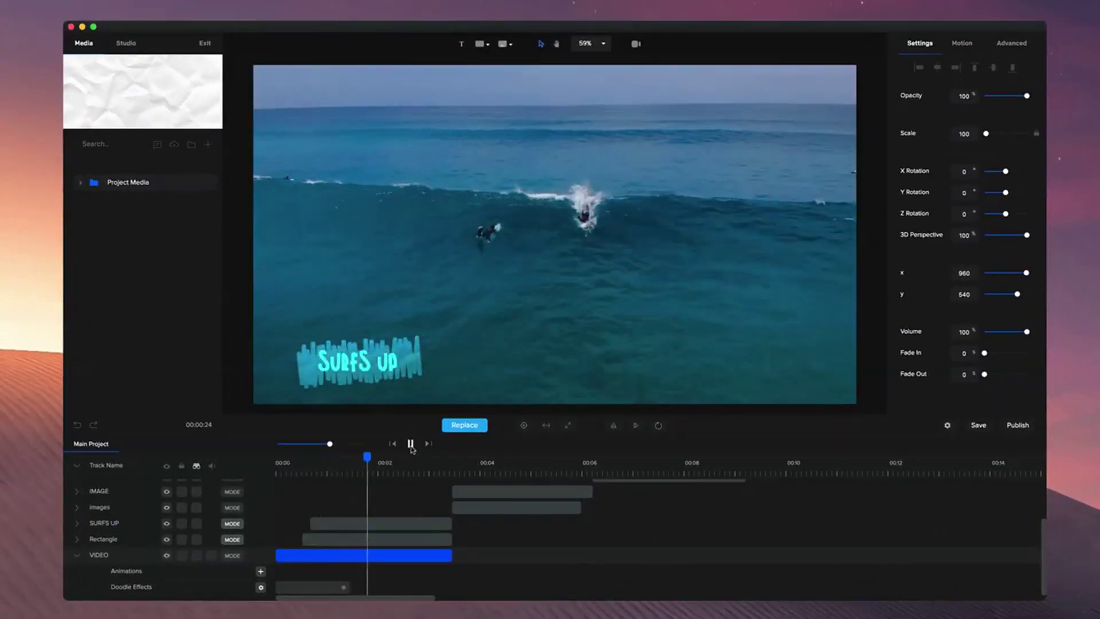
left_click(338, 556)
left_click(344, 587)
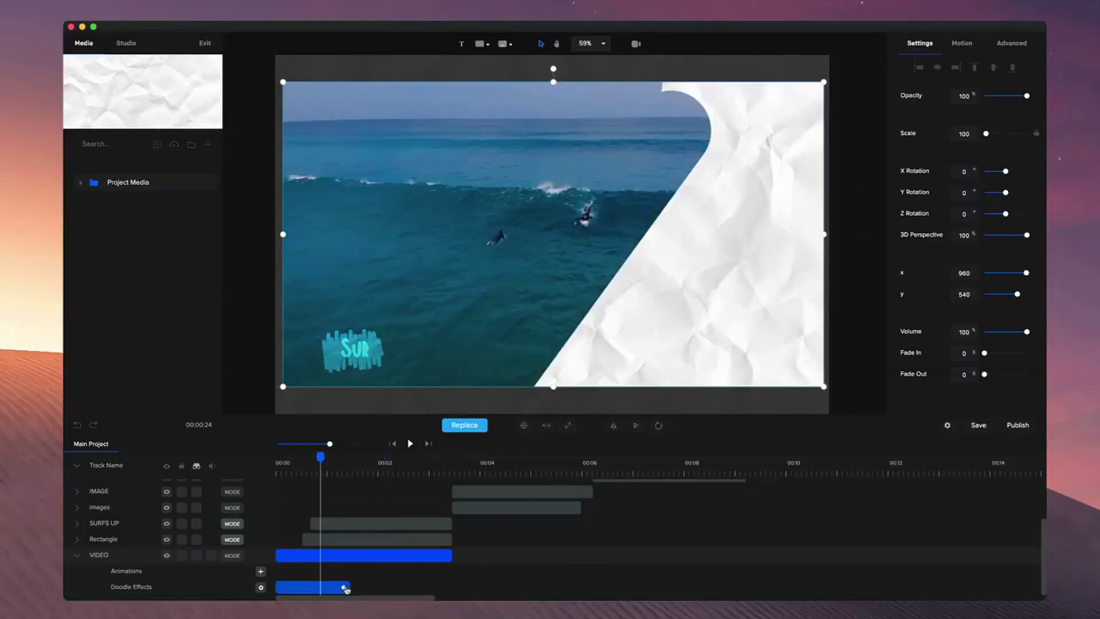
mouse_move(344, 587)
left_mouse_down()
mouse_move(449, 588)
mouse_move(323, 591)
left_mouse_up()
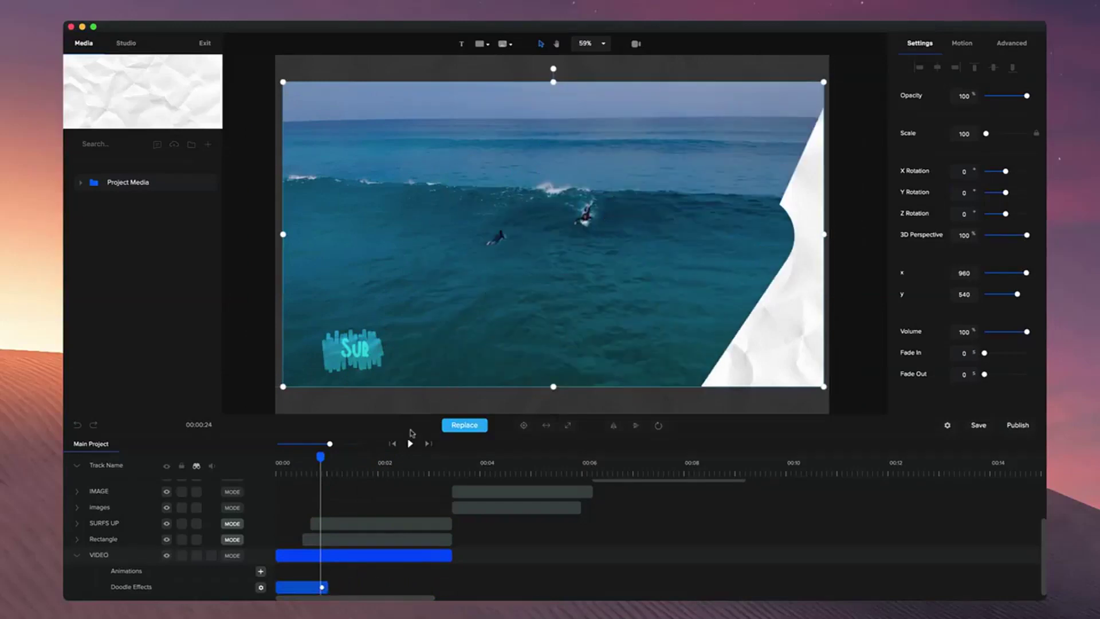
- Replay the project from the start and stop at the car illustration
left_click(391, 445)
left_click(410, 444)
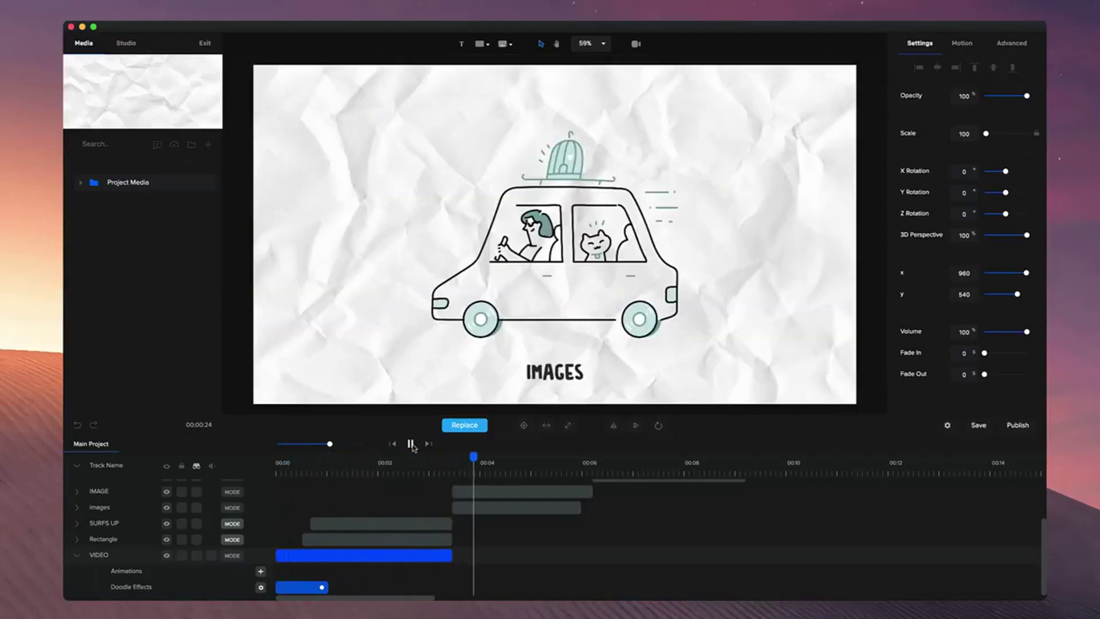
left_click(411, 444)
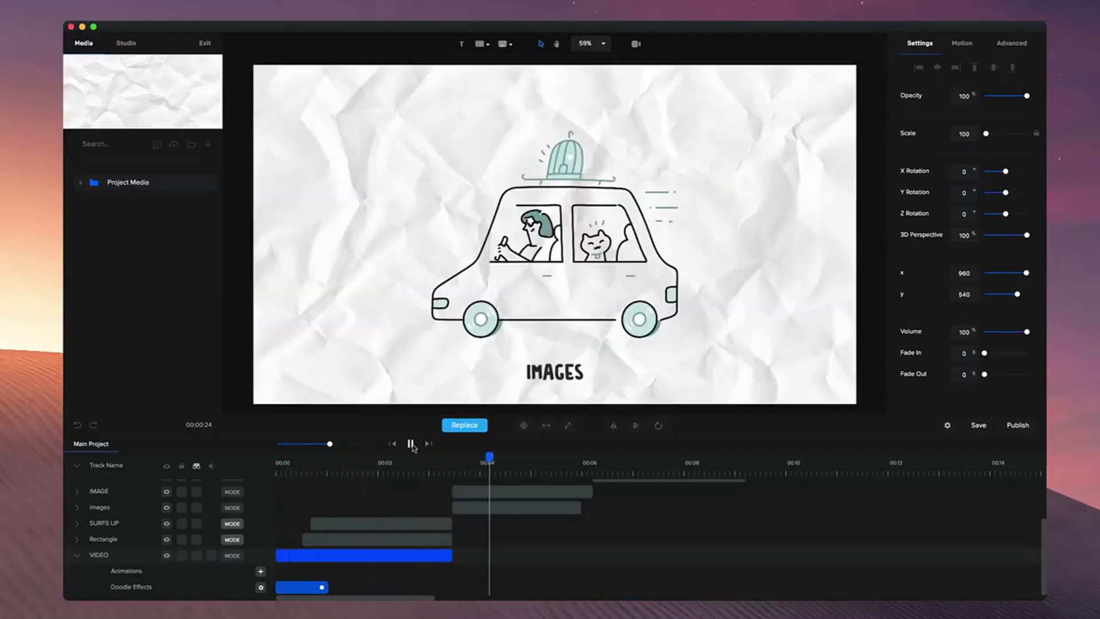
left_click(624, 243)
scroll(624, 243, "up", 2)
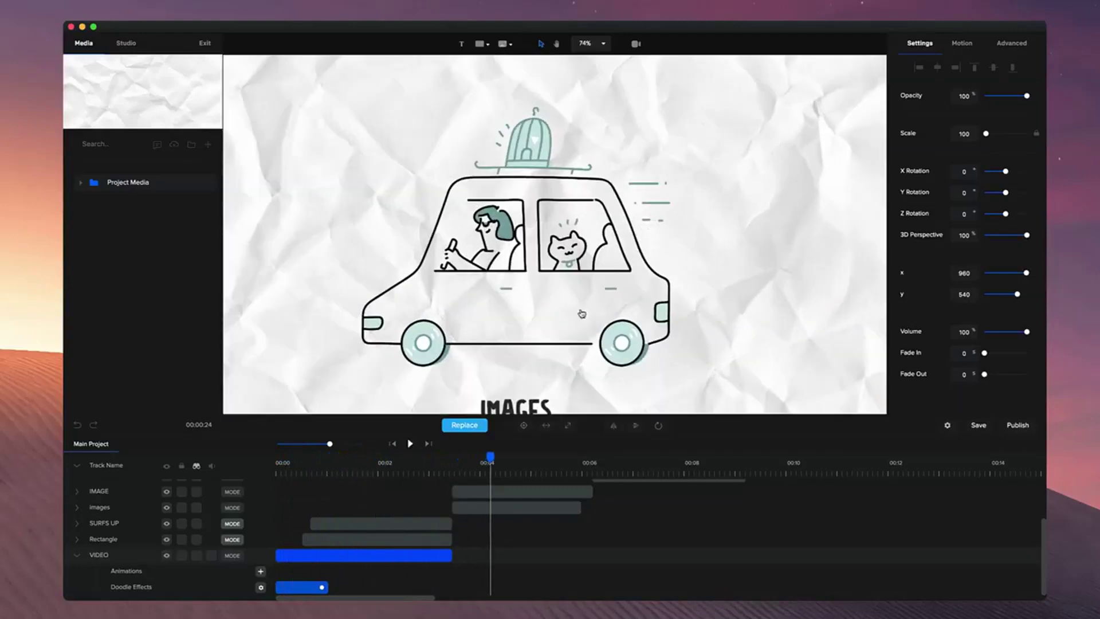
scroll(118, 540, "up", 1)
- Add a doodle effect to the car on the IMAGE track and open its settings
left_click(75, 558)
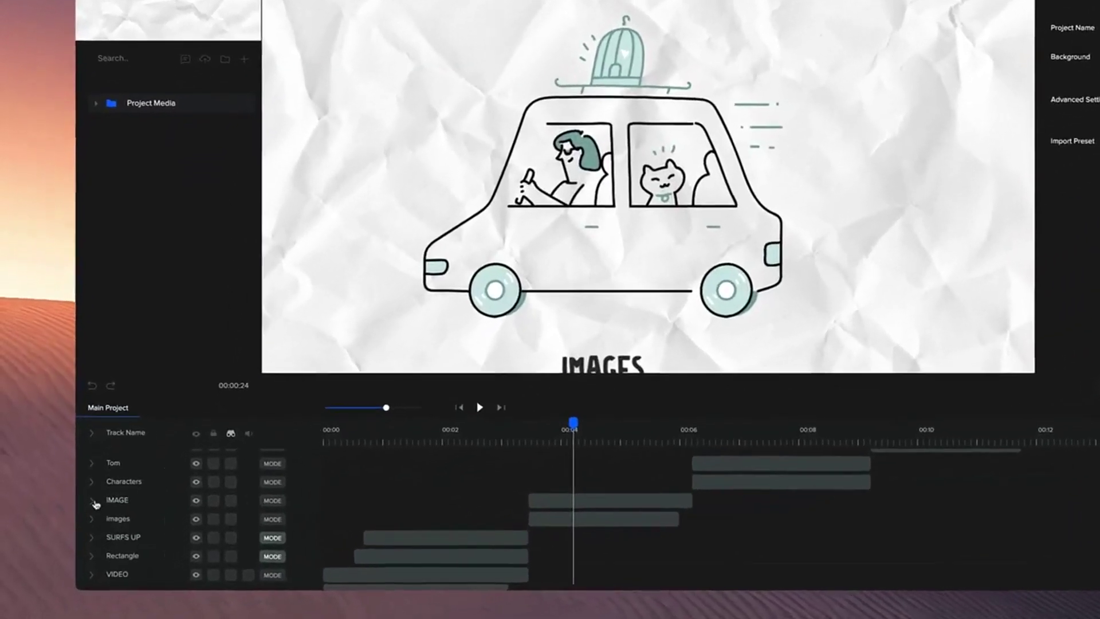
left_click(78, 523)
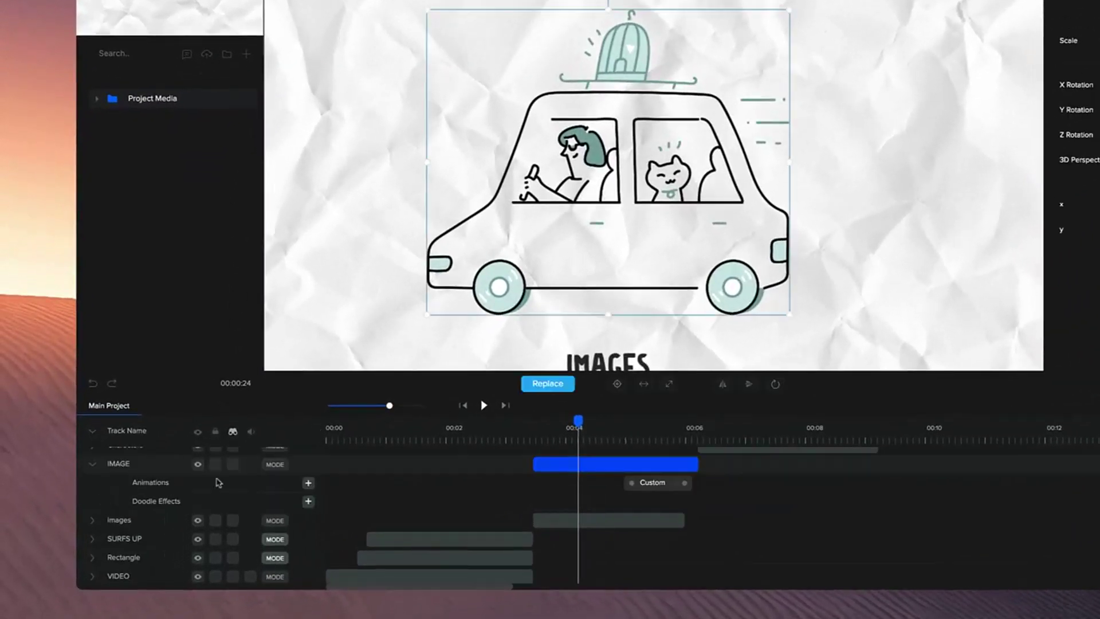
left_click(309, 502)
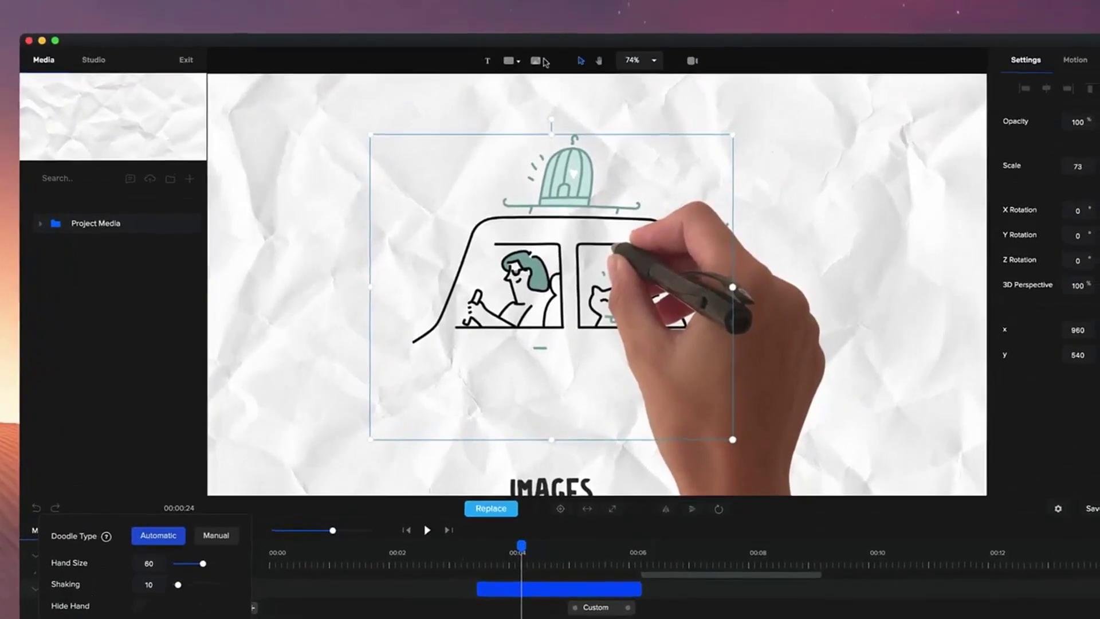
left_click(539, 62)
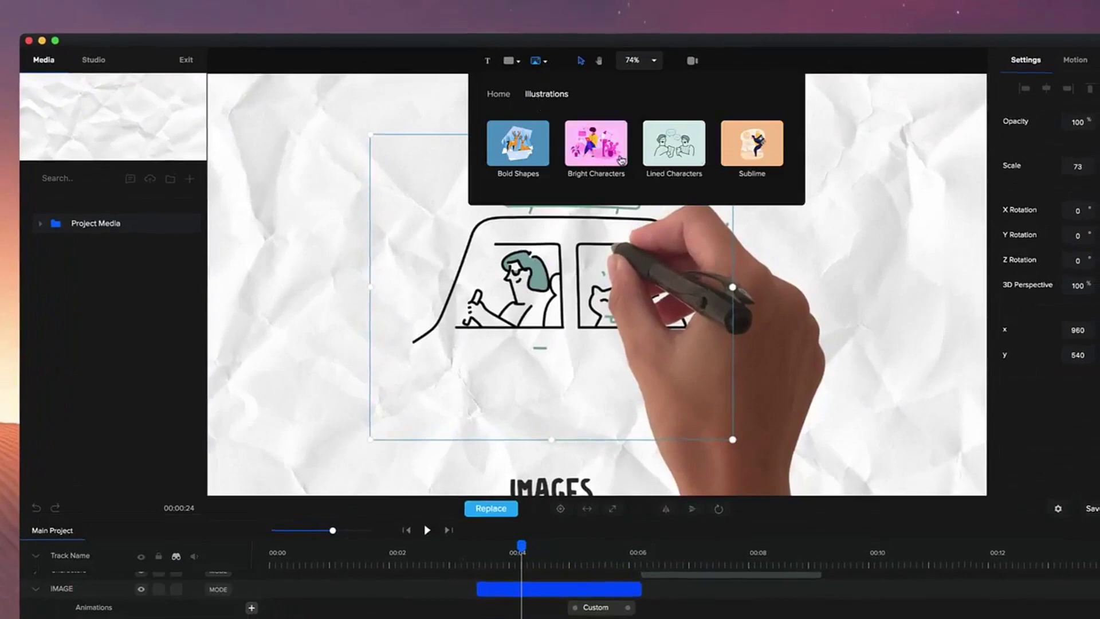
left_click(659, 290)
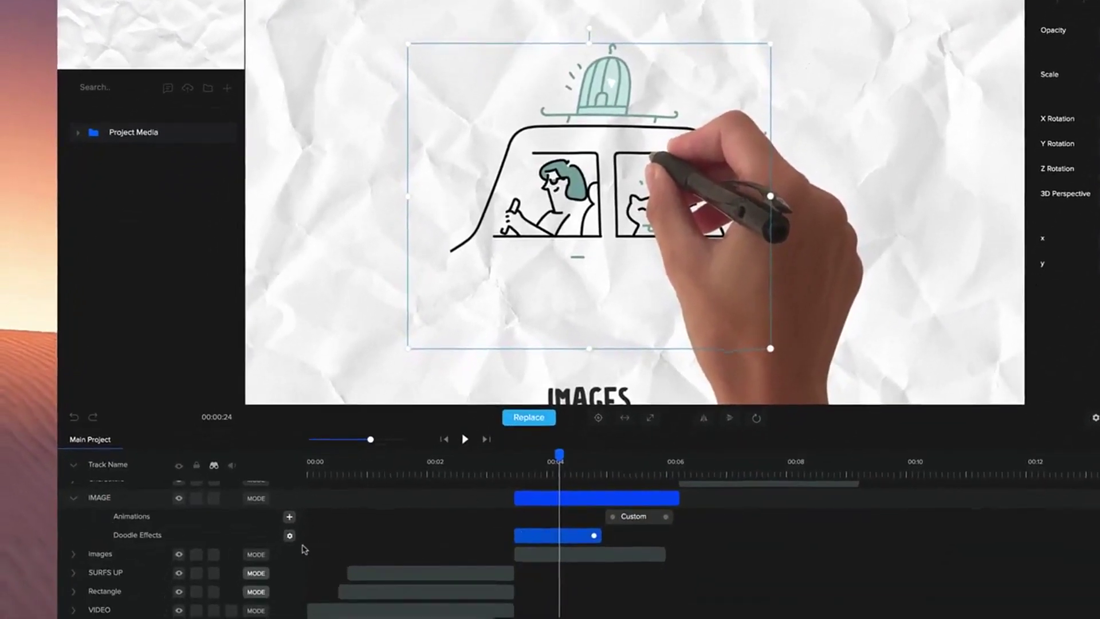
left_click(290, 537)
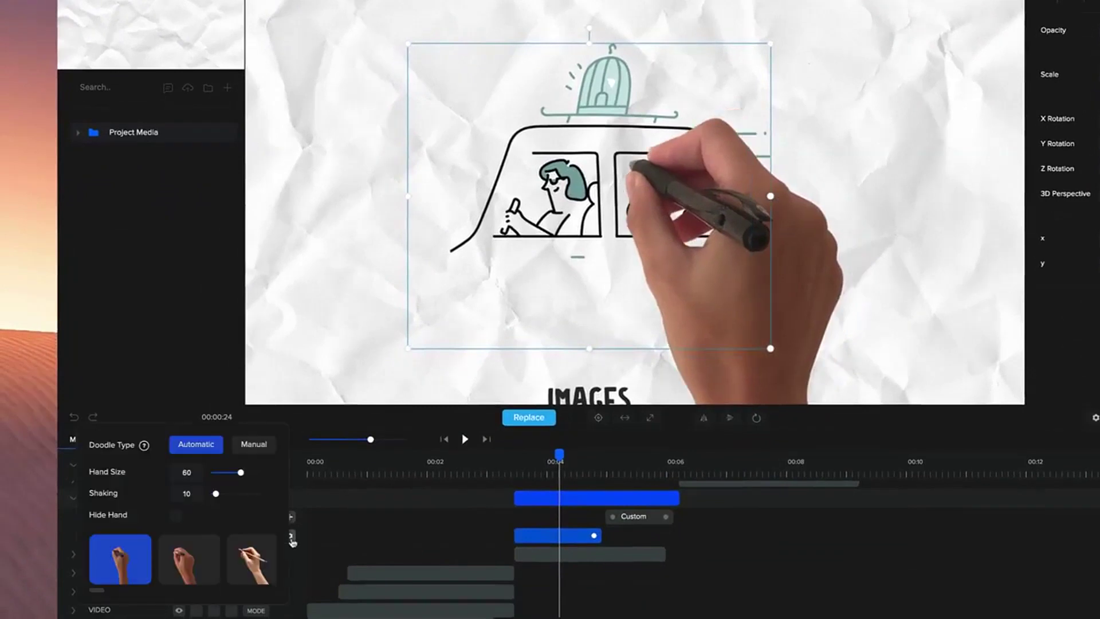
- Switch the car doodle to Manual and trace along the car's bottom to the left wheel
left_click(241, 443)
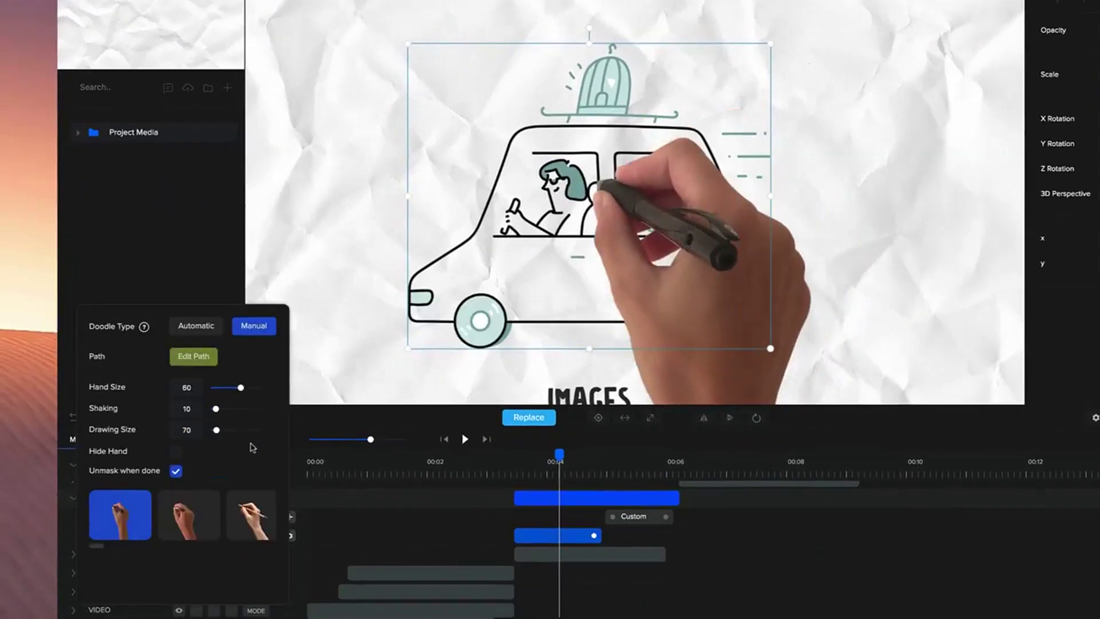
left_click(194, 356)
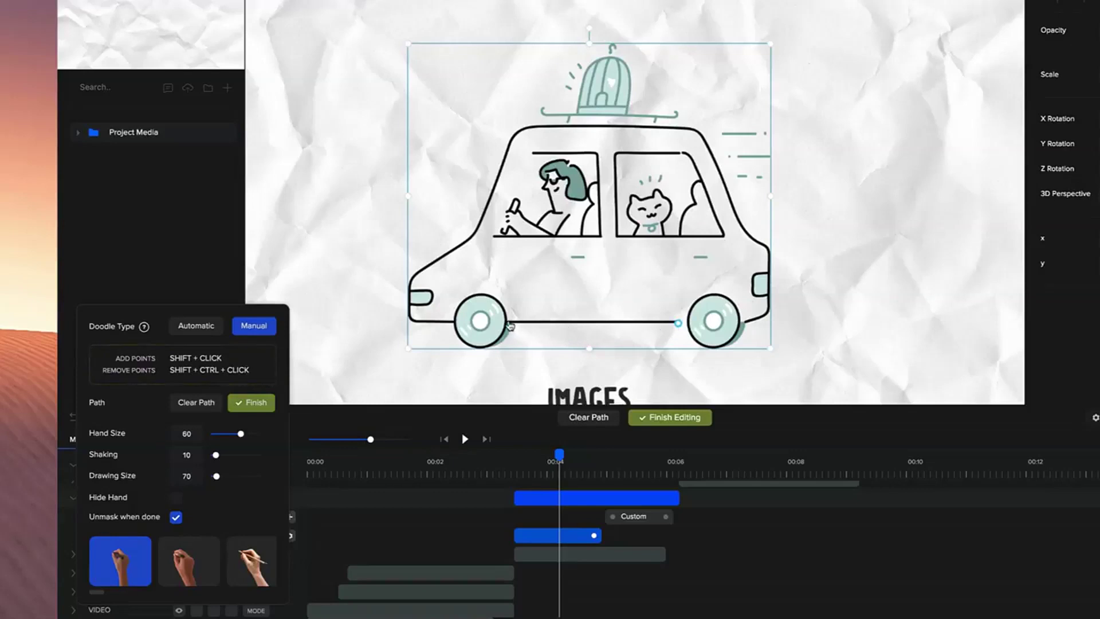
left_click(509, 322, "shift")
left_click(502, 337, "shift")
left_click(474, 345, "shift")
left_click(457, 332, "shift")
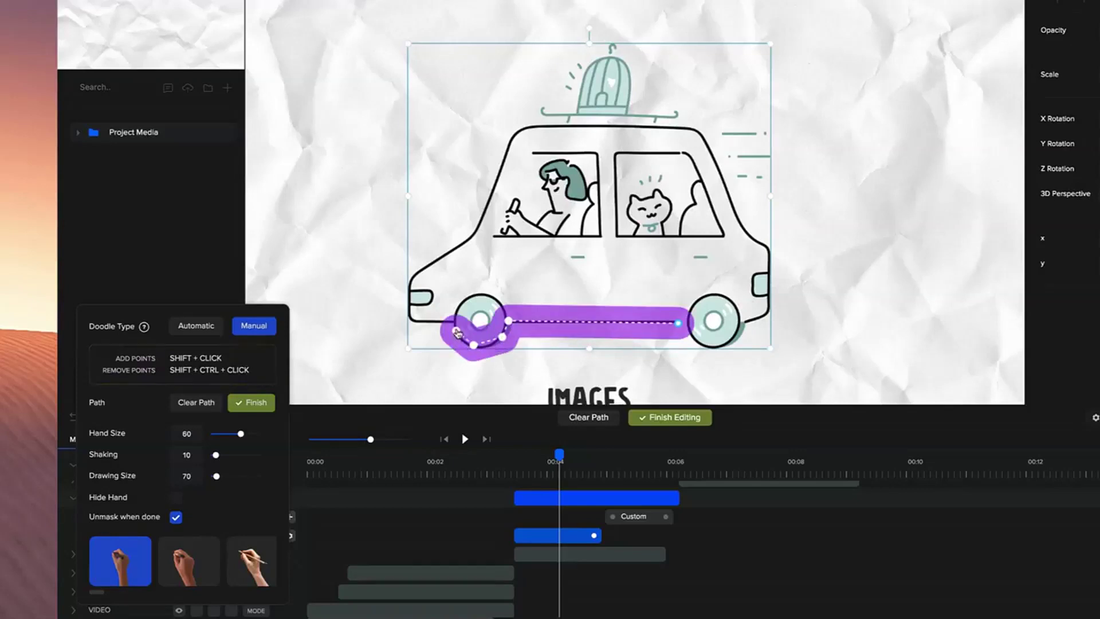
- Loop the path around the left wheel and curl it up over the left bumper
left_click(458, 307, "shift")
left_click(477, 298, "shift")
left_click(500, 305, "shift")
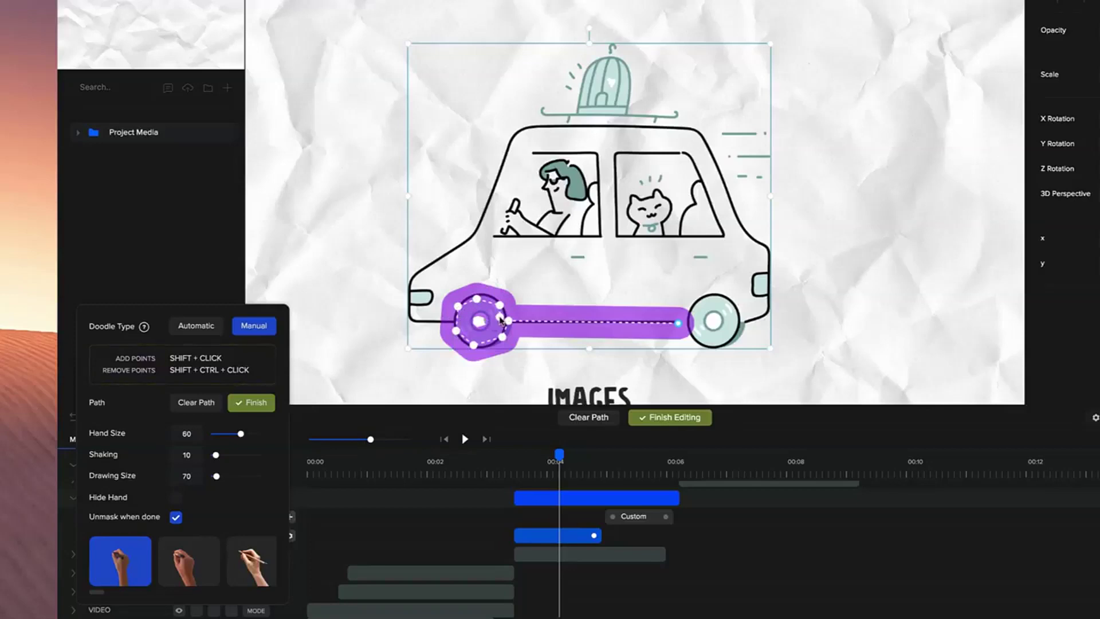
left_click(418, 322, "shift")
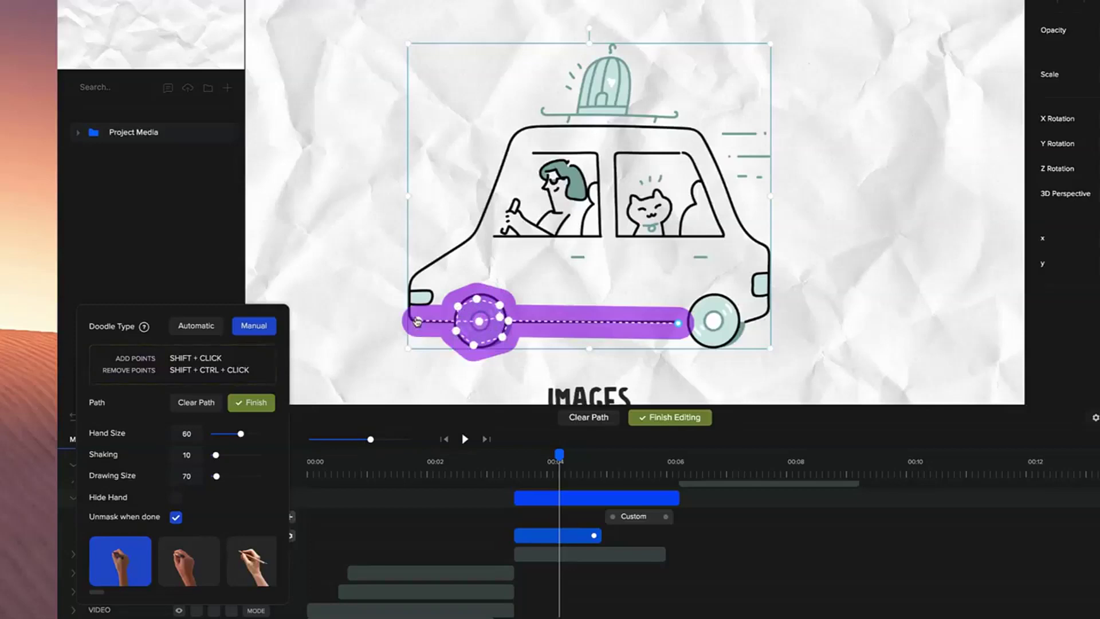
left_click(409, 302, "shift")
left_click(424, 287, "shift")
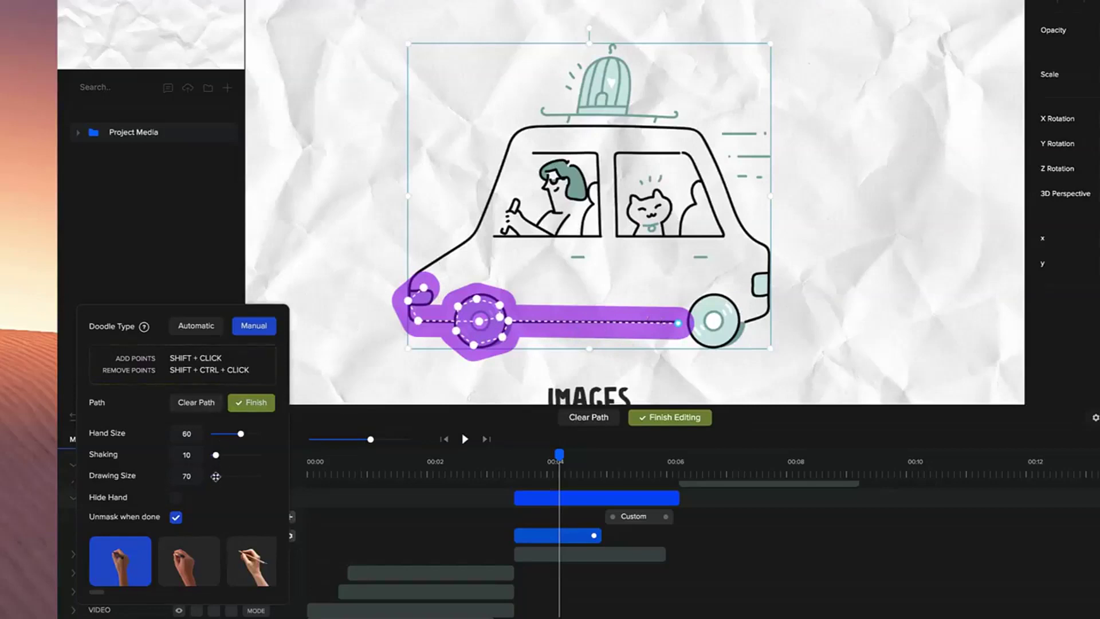
- Widen then narrow the doodle stroke, leaving Drawing Size at 69
left_click_drag(215, 476, 218, 477)
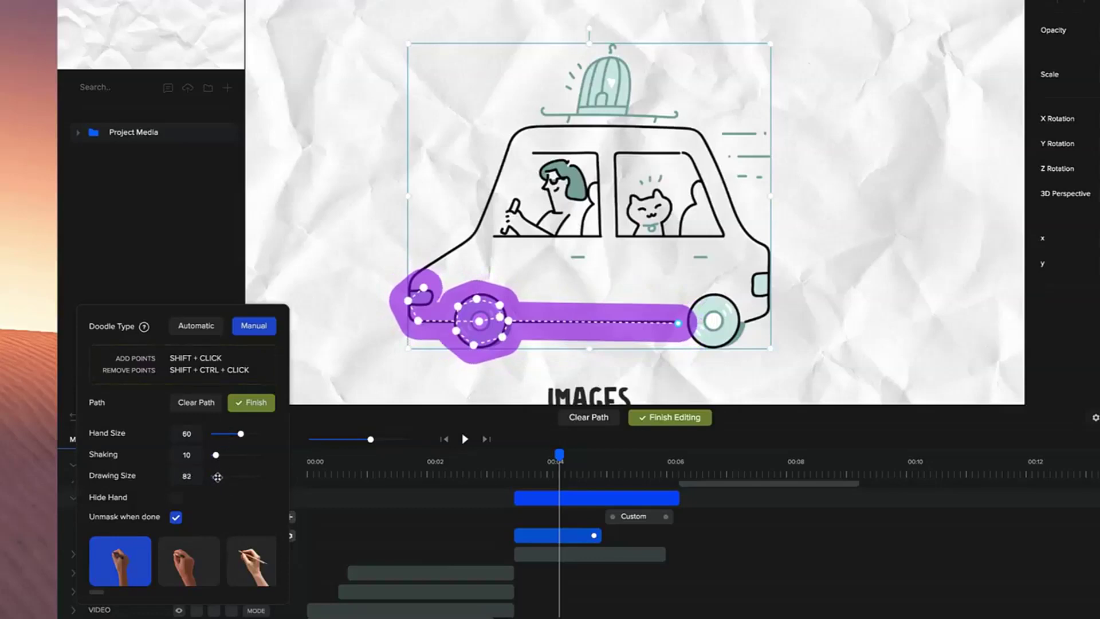
left_click_drag(217, 477, 217, 479)
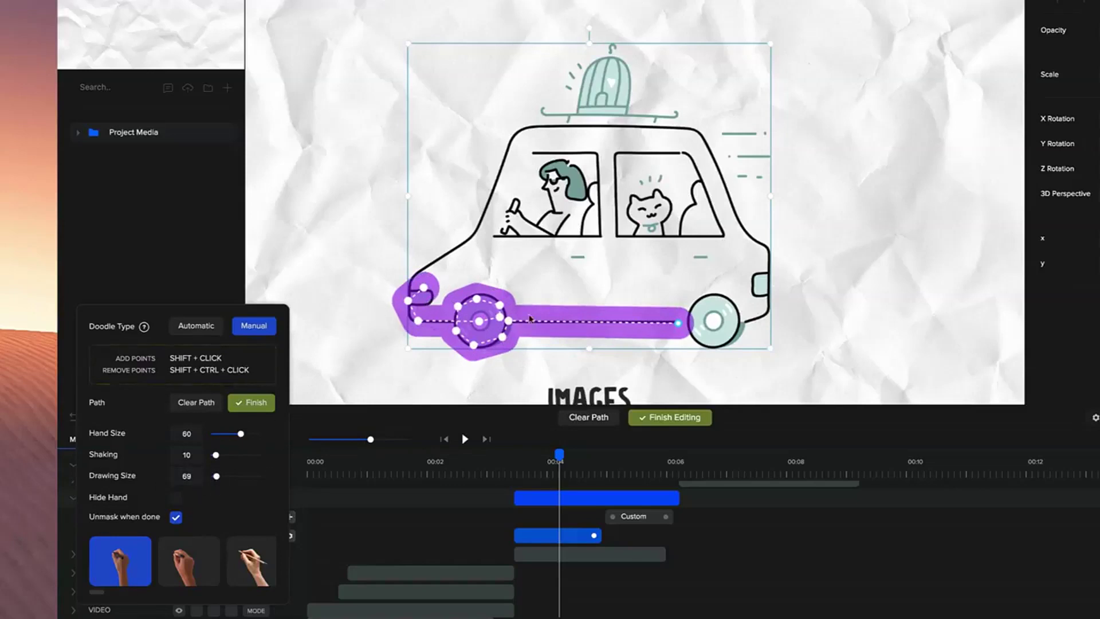
- Extend the path up the car's left side and zigzag over the roof and siren cage
left_click(435, 260, "shift")
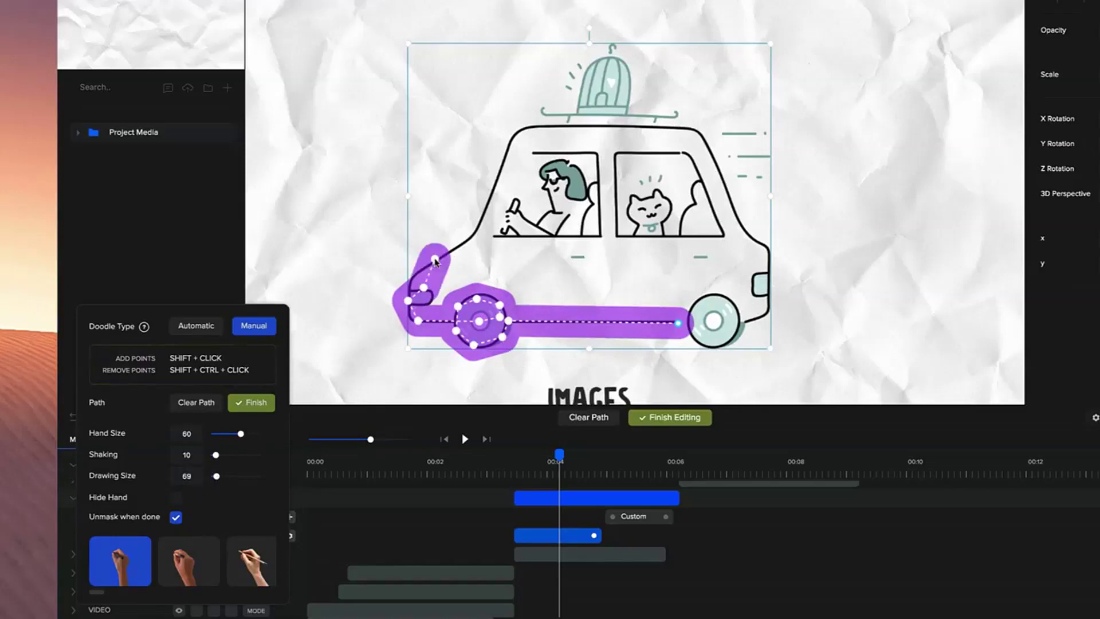
left_click(465, 245, "shift")
left_click(472, 234, "shift")
left_click(495, 181, "shift")
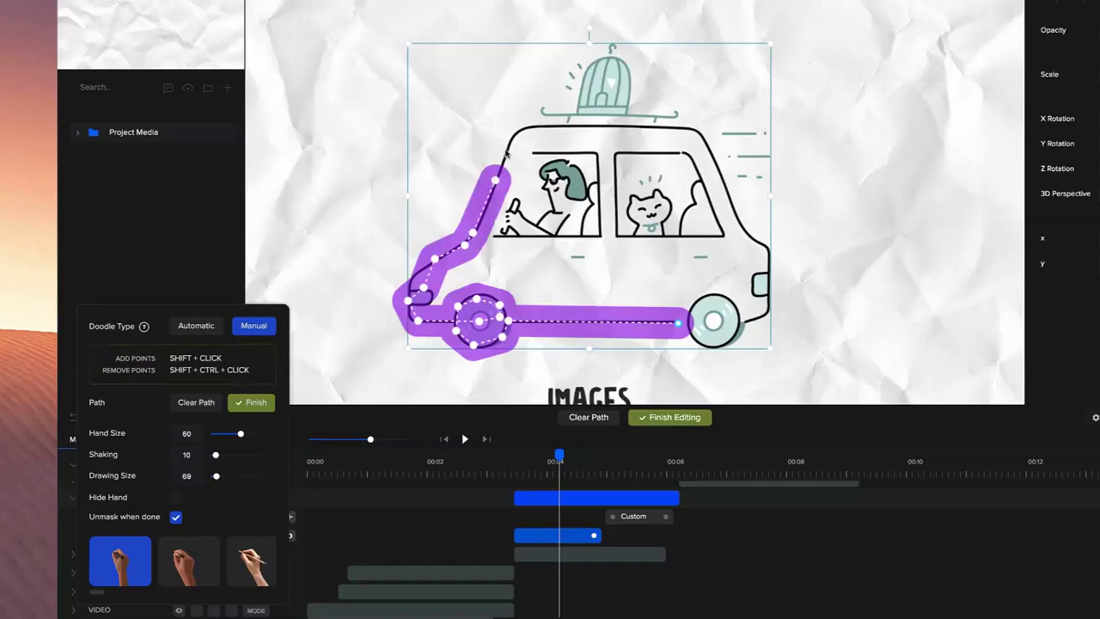
left_click(506, 146, "shift")
left_click(518, 126, "shift")
left_click(554, 124, "shift")
left_click(601, 124, "shift")
left_click(660, 117, "shift")
left_click(678, 123, "shift")
left_click(563, 96, "shift")
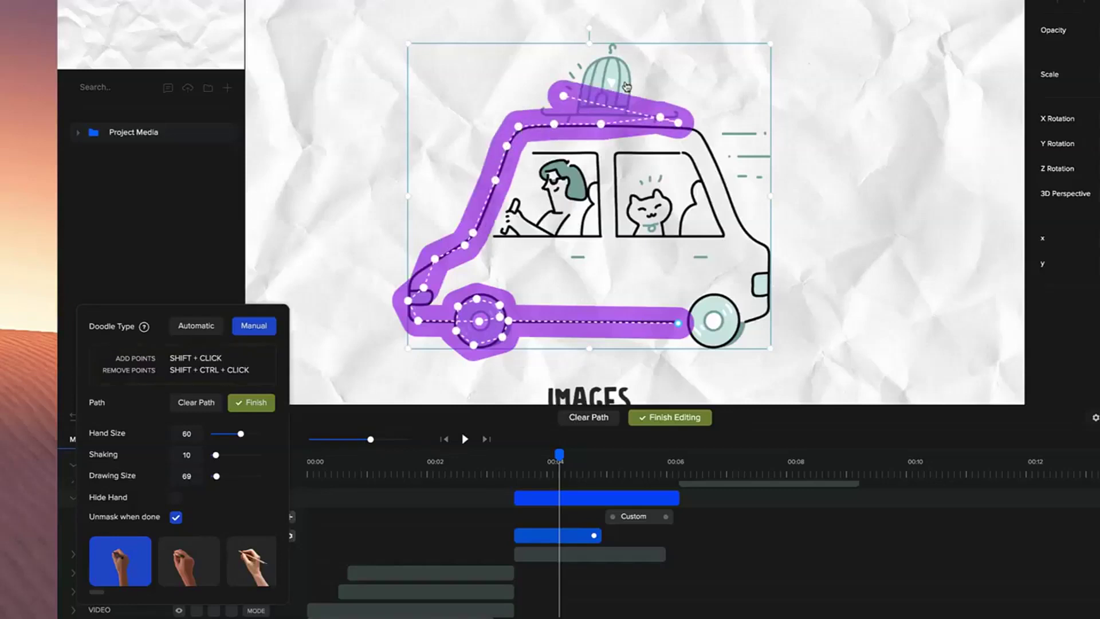
left_click(577, 72, "shift")
left_click(613, 49, "shift")
- Carry the path over the speed lines, down the rear and around the rear wheel
left_click(693, 133, "shift")
left_click(775, 134, "shift")
left_click(712, 151, "shift")
left_click(765, 177, "shift")
left_click(729, 196, "shift")
left_click(765, 251, "shift")
left_click(765, 302, "shift")
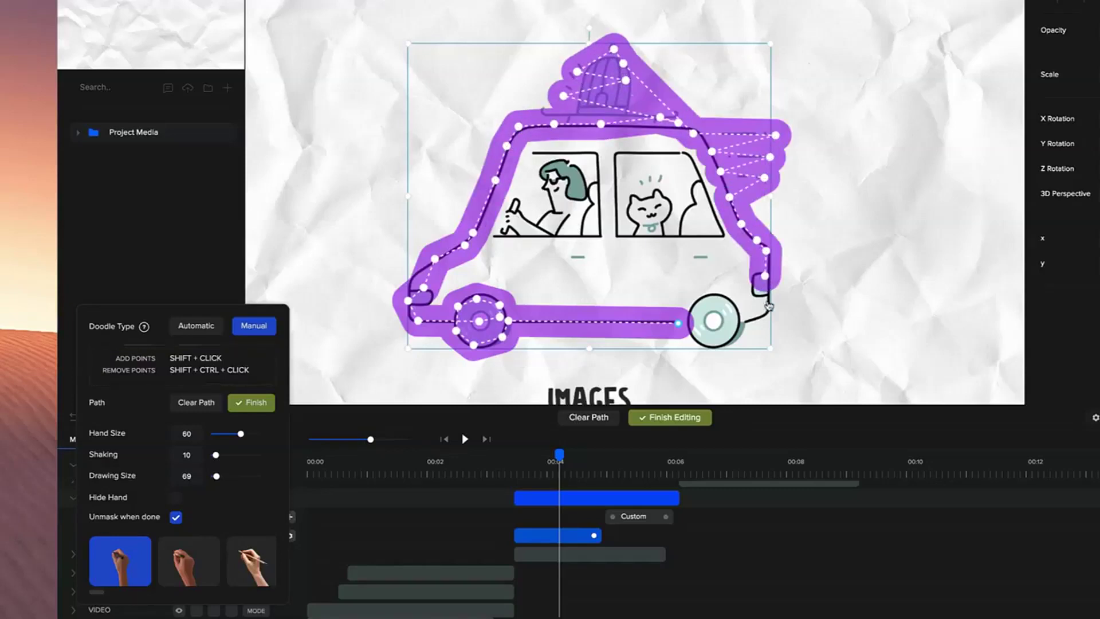
left_click(696, 304, "shift")
- Zigzag the path up across the windows and nudge two path points into place
left_click(726, 309, "shift")
left_click(705, 258, "shift")
left_click(490, 243, "shift")
left_click(728, 233, "shift")
left_click(499, 215, "shift")
left_click(711, 200, "shift")
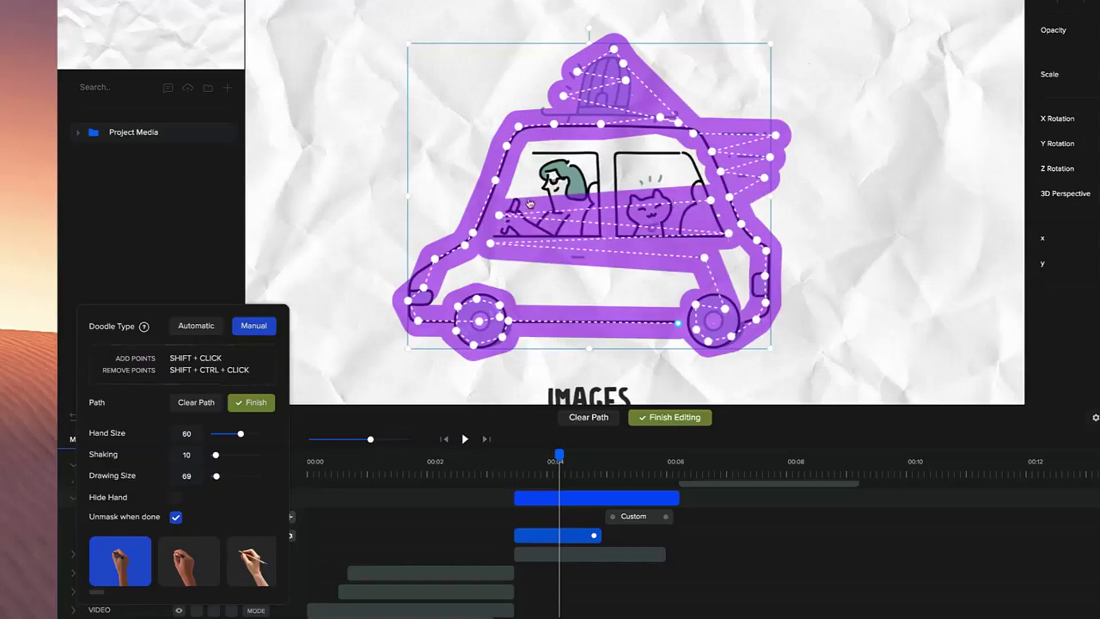
left_click(517, 188, "shift")
left_click(703, 172, "shift")
left_click(689, 150, "shift")
left_click(530, 140, "shift")
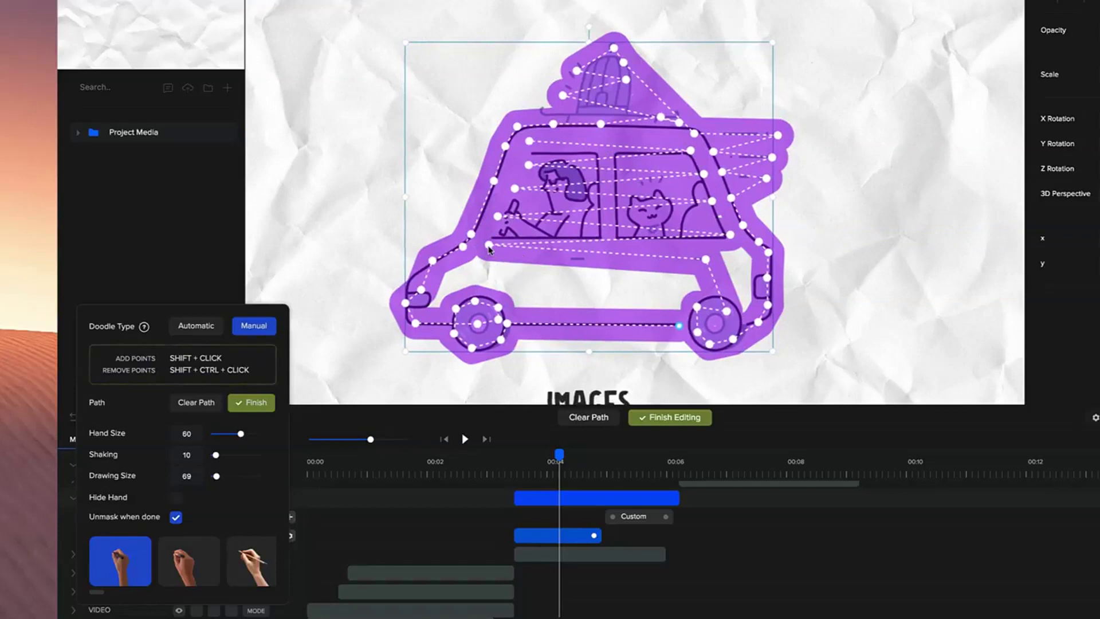
left_click_drag(488, 247, 499, 241)
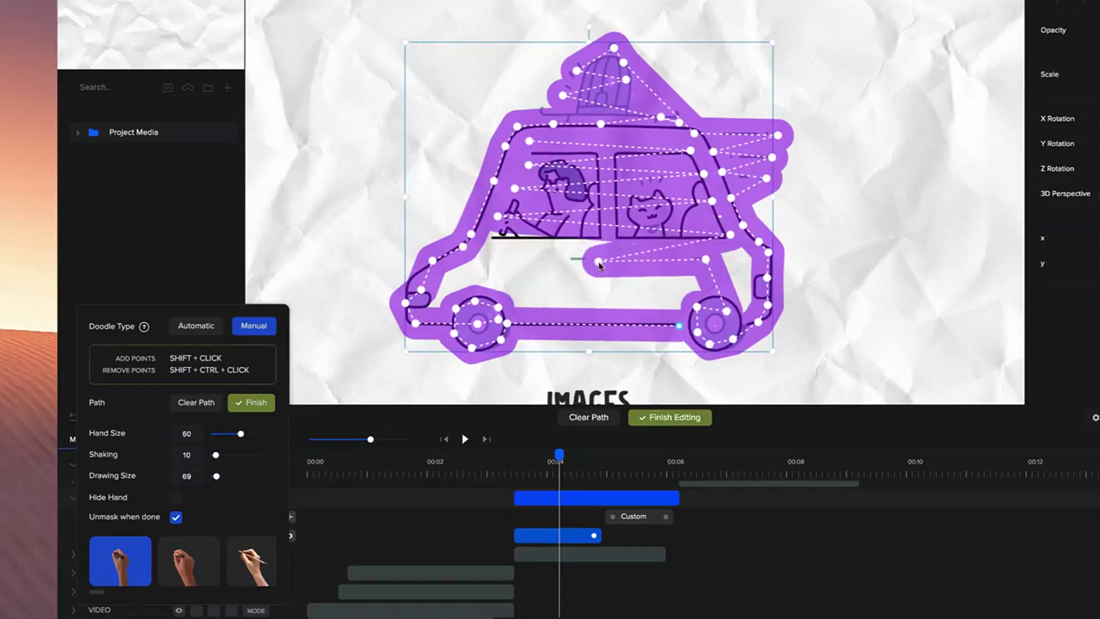
left_click_drag(707, 260, 728, 262)
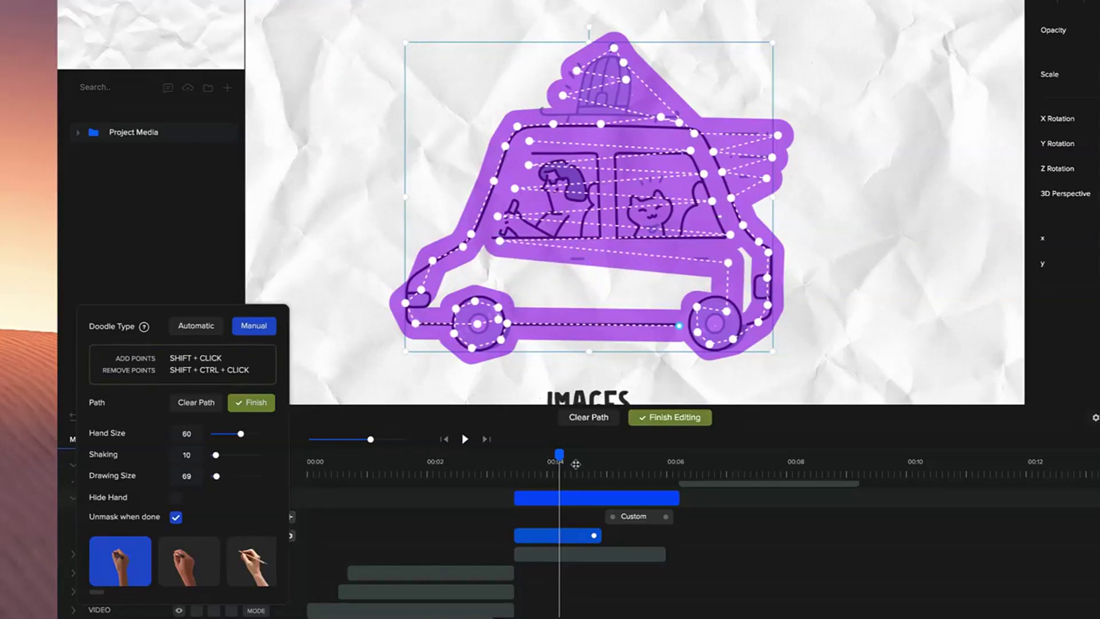
- Finalize the car's doodle path, preview the hand drawing it, and adjust the doodle clip's length
left_click(517, 475)
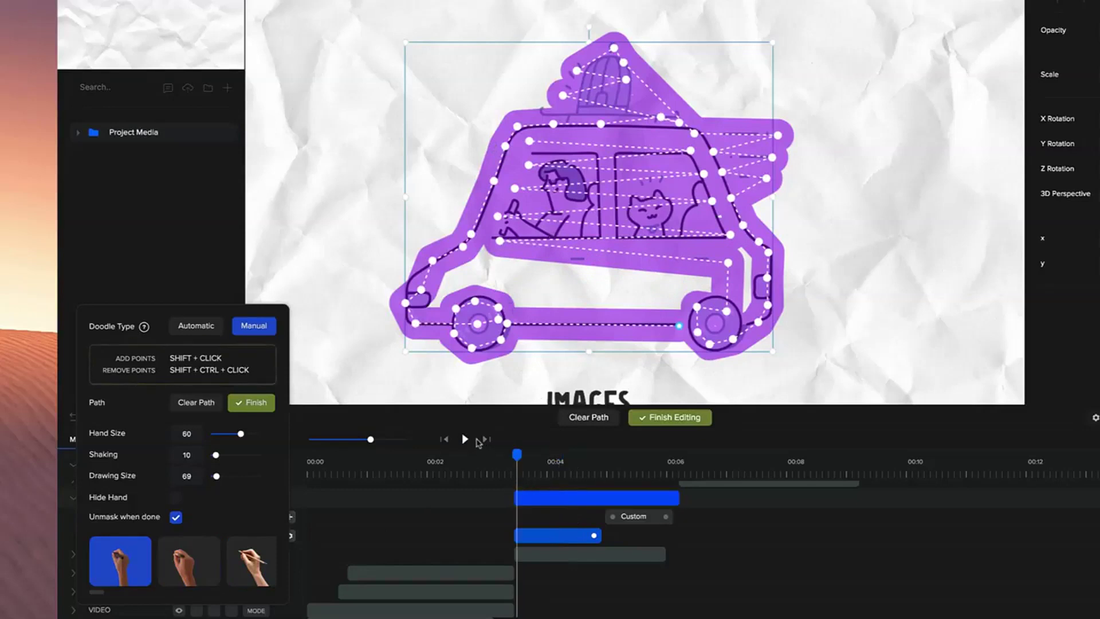
left_click(251, 402)
key("space")
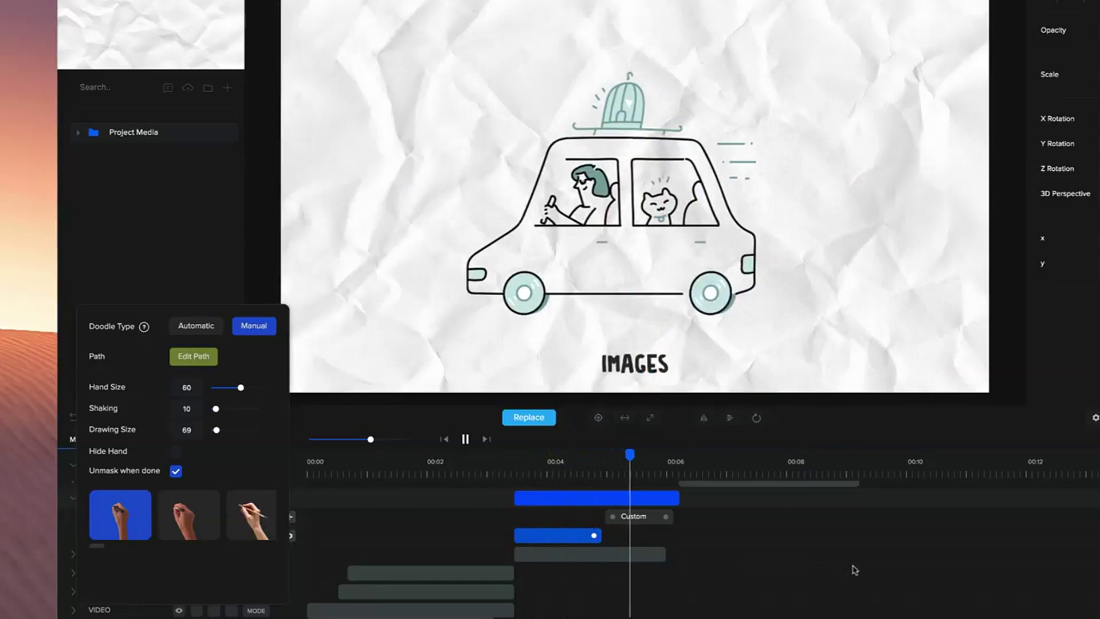
left_click(594, 464)
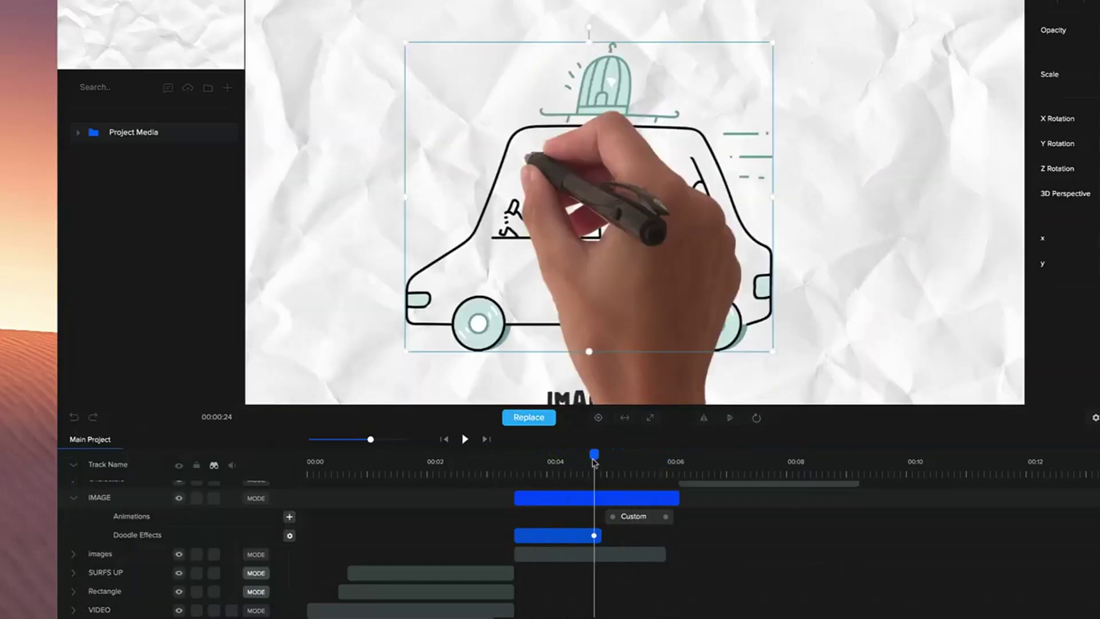
mouse_move(595, 536)
left_mouse_down()
mouse_move(568, 536)
mouse_move(598, 536)
mouse_move(588, 536)
left_mouse_up()
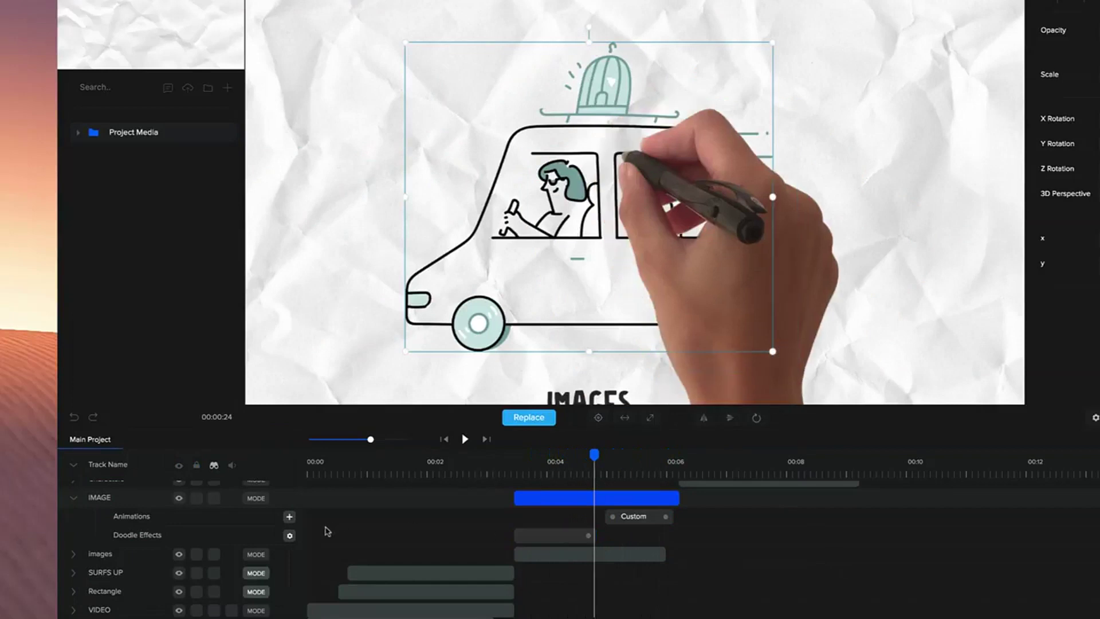
left_click(290, 535)
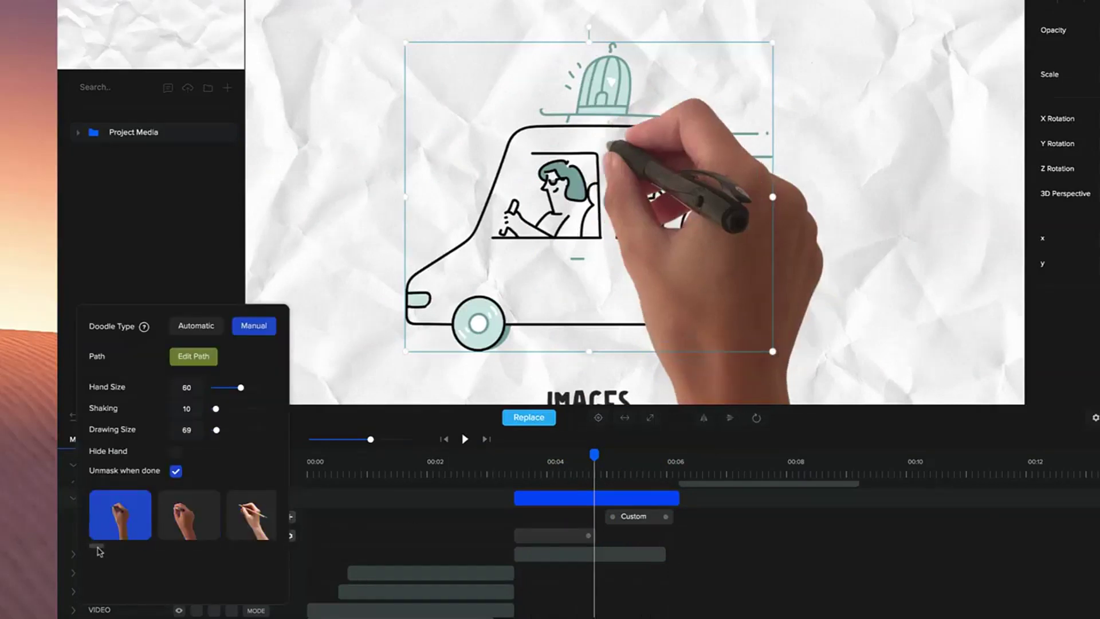
left_click_drag(99, 552, 277, 543)
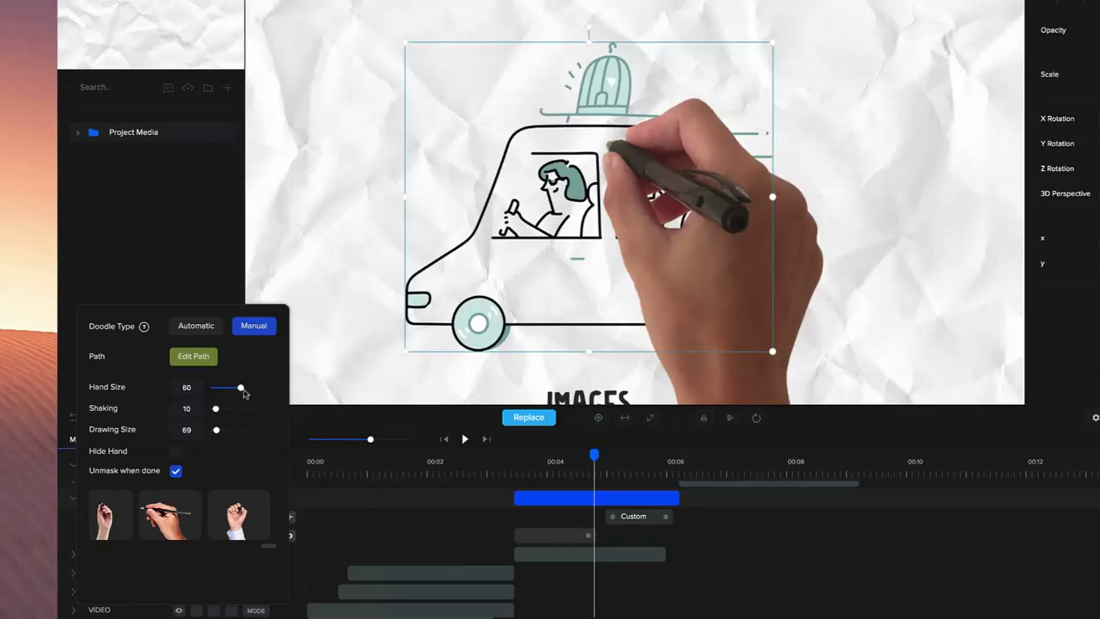
left_click(567, 463)
left_click_drag(567, 456, 550, 455)
left_click(551, 537)
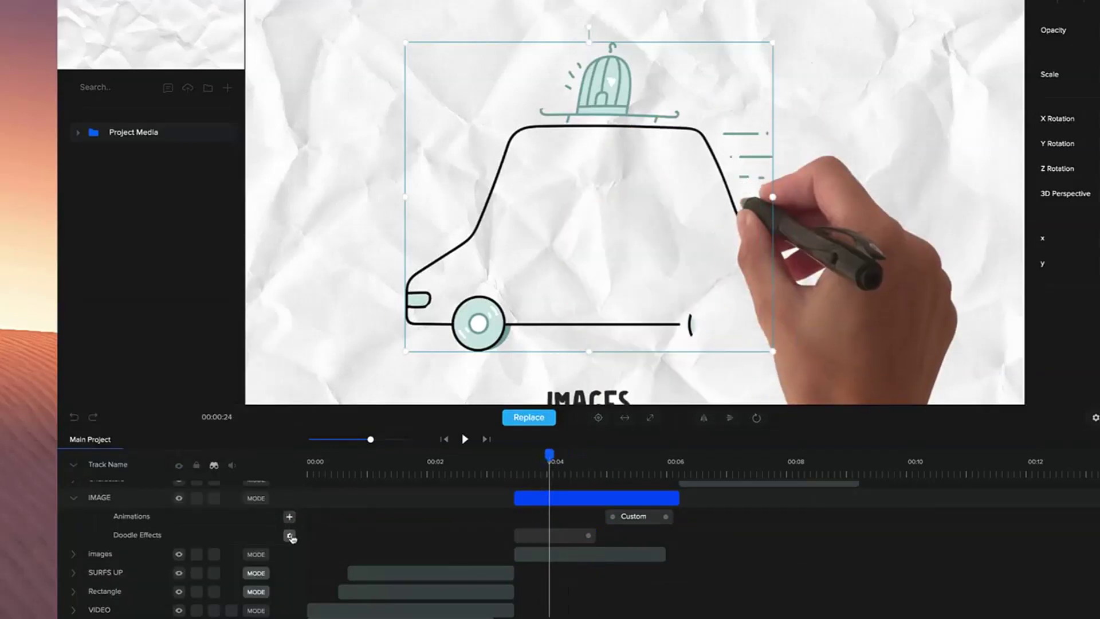
- Try the pencil-holding hand at several hand sizes in the car's doodle settings
left_click(290, 536)
left_click_drag(240, 389, 235, 388)
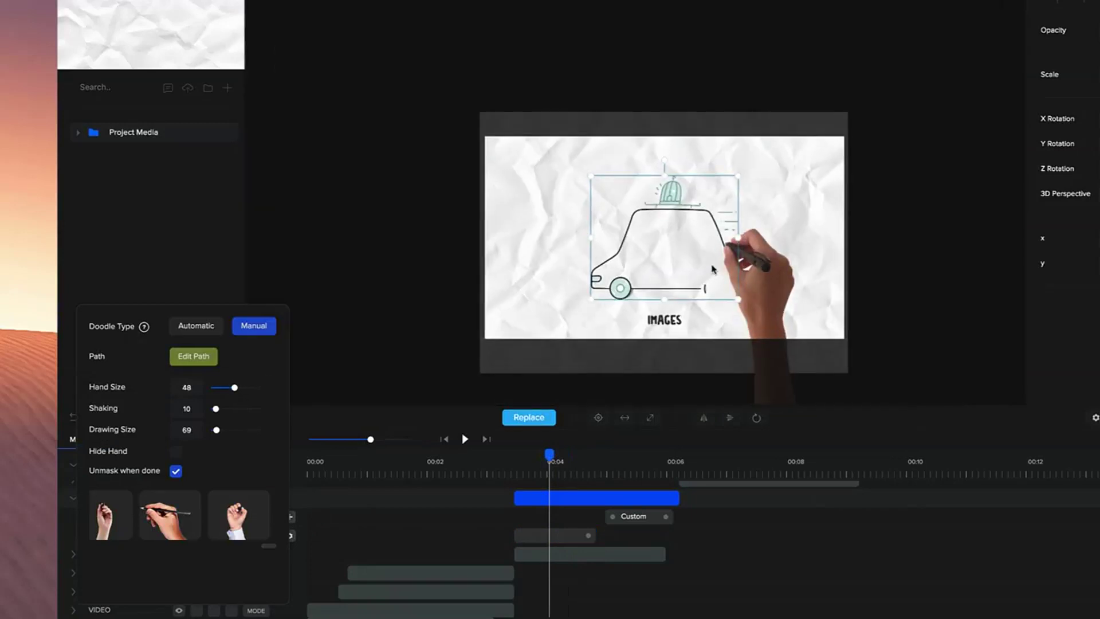
left_click(170, 526)
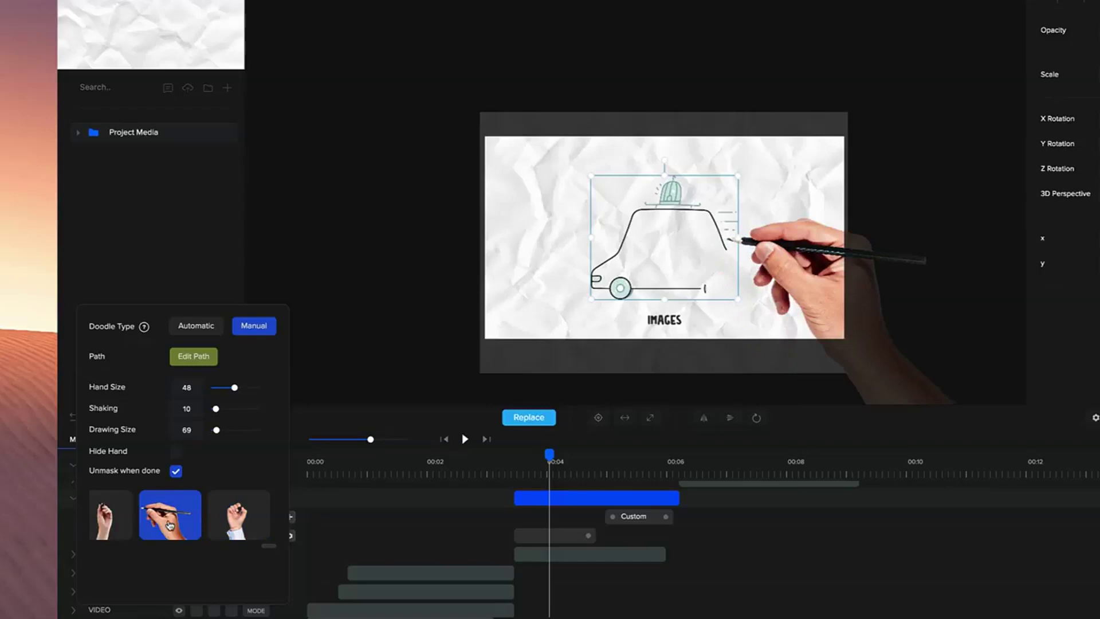
left_click_drag(235, 388, 220, 386)
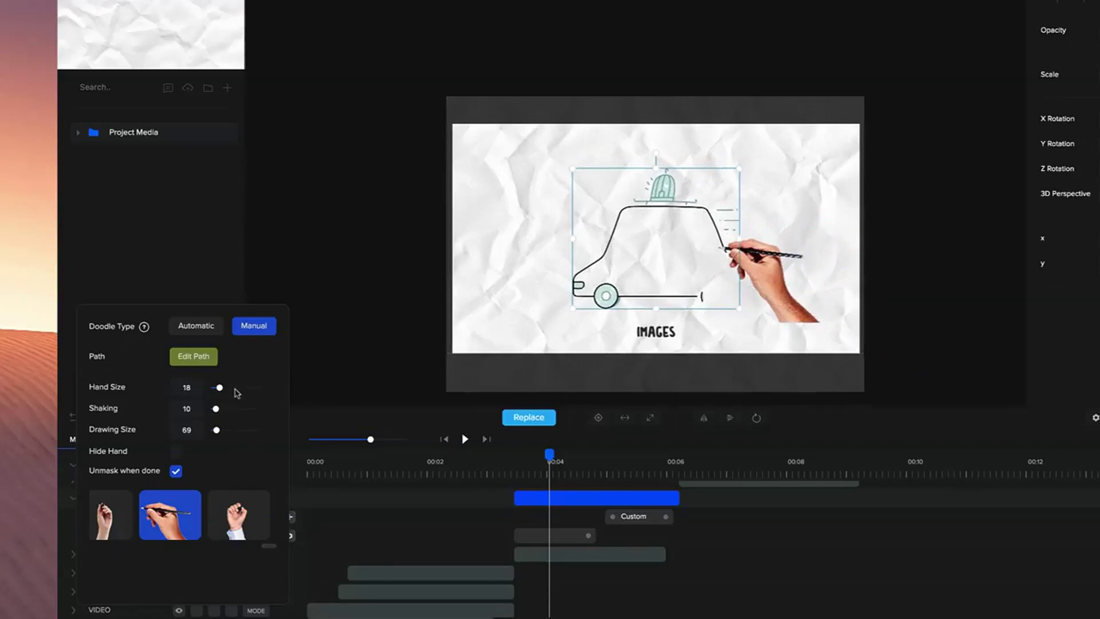
left_click_drag(219, 387, 227, 389)
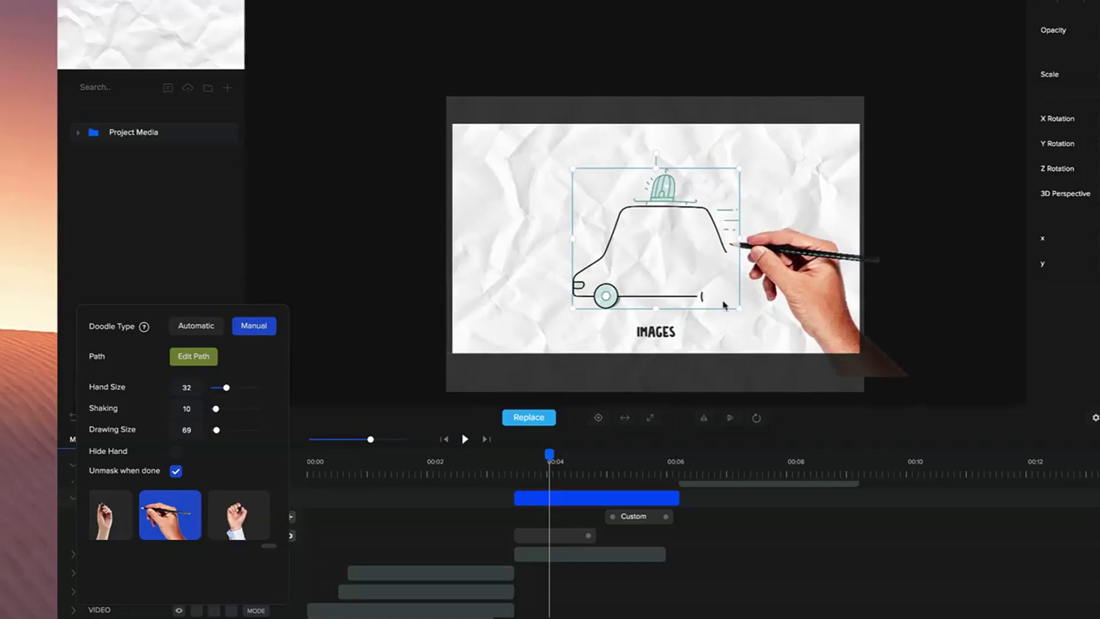
- Choose the blue-marker hand and set Hand Size 44 and Shaking 19
scroll(725, 305, "up", 2)
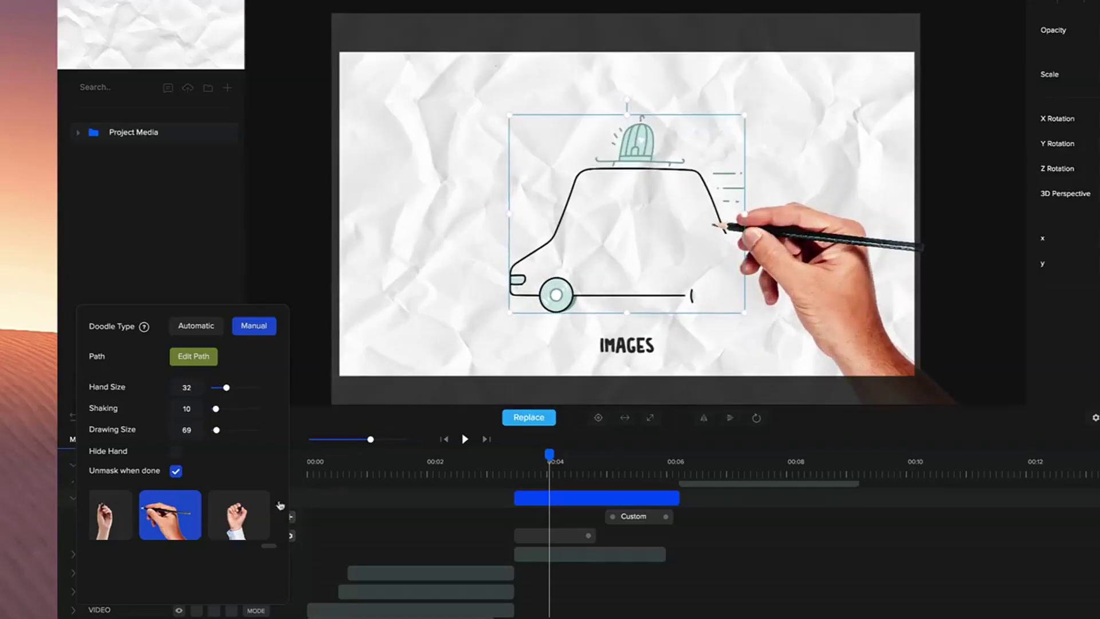
left_click(236, 522)
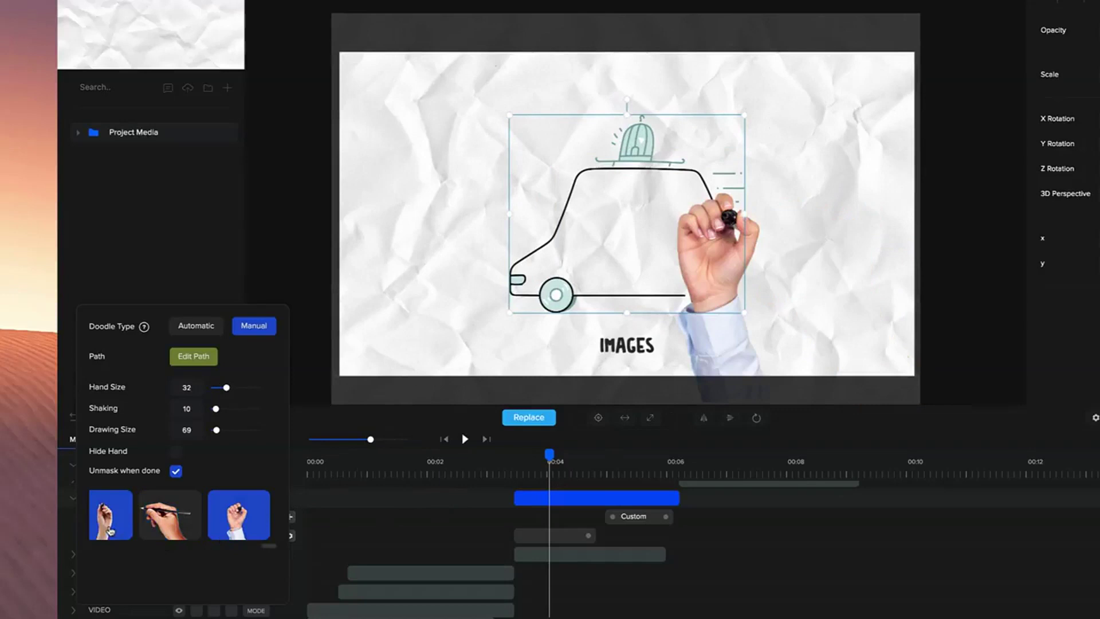
left_click(110, 531)
left_click_drag(265, 546, 243, 546)
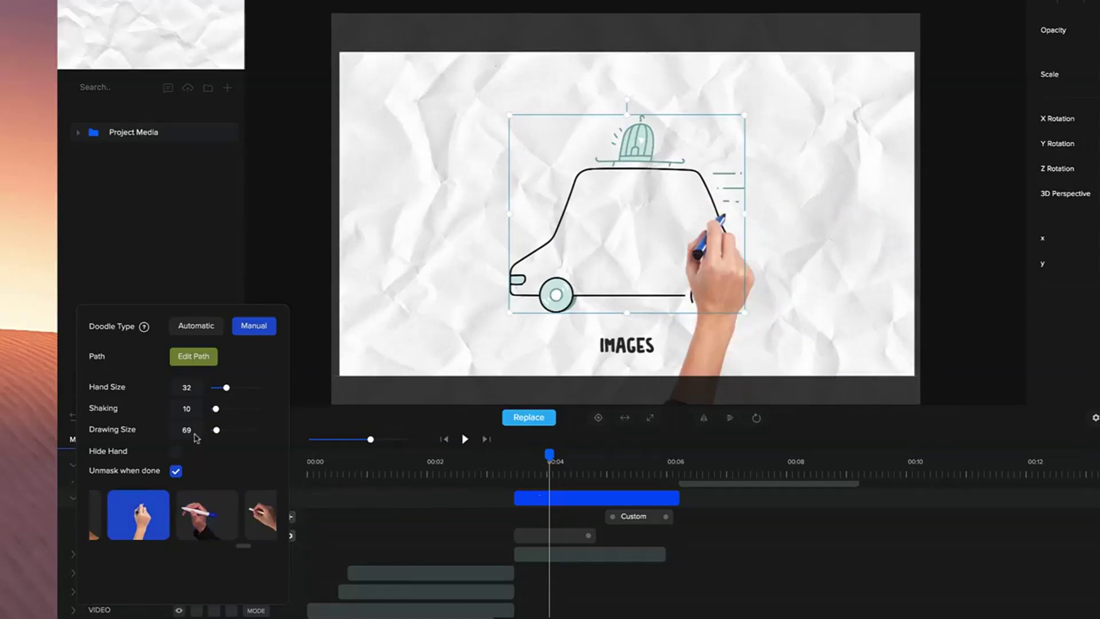
left_click_drag(225, 388, 233, 388)
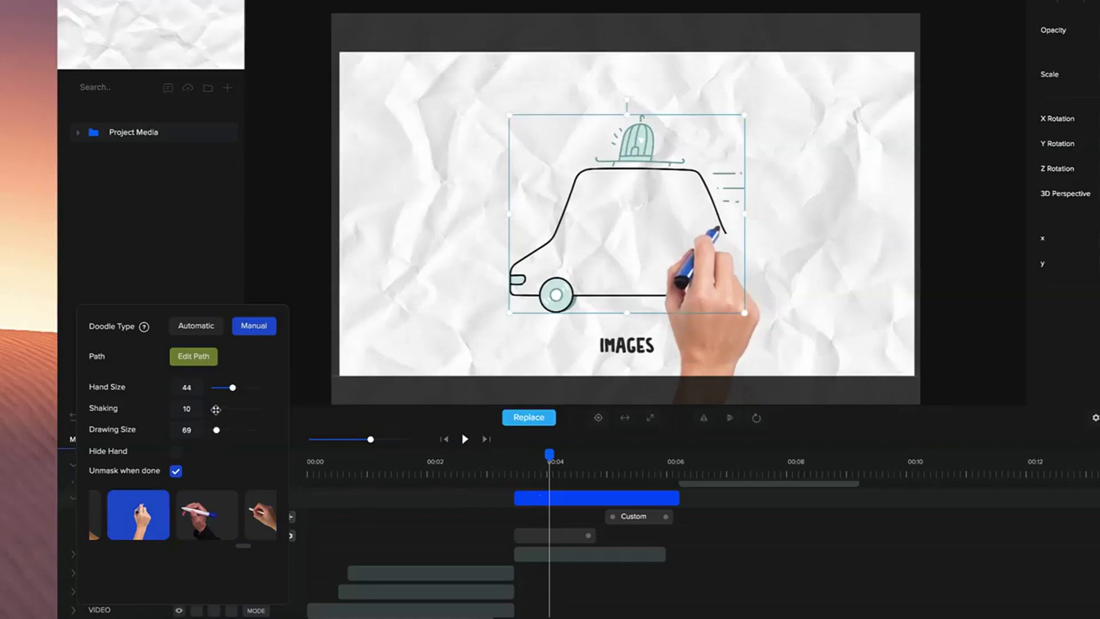
left_click_drag(216, 410, 220, 410)
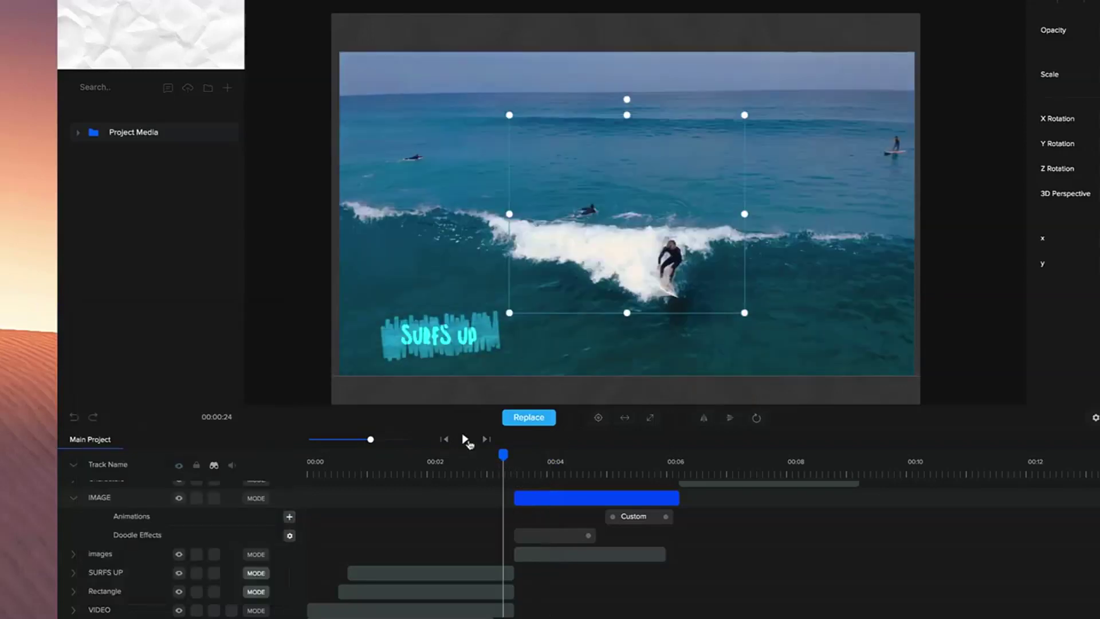
- Preview up to the Characters scene, then open Tom's Doodle Effects settings
left_click(465, 439)
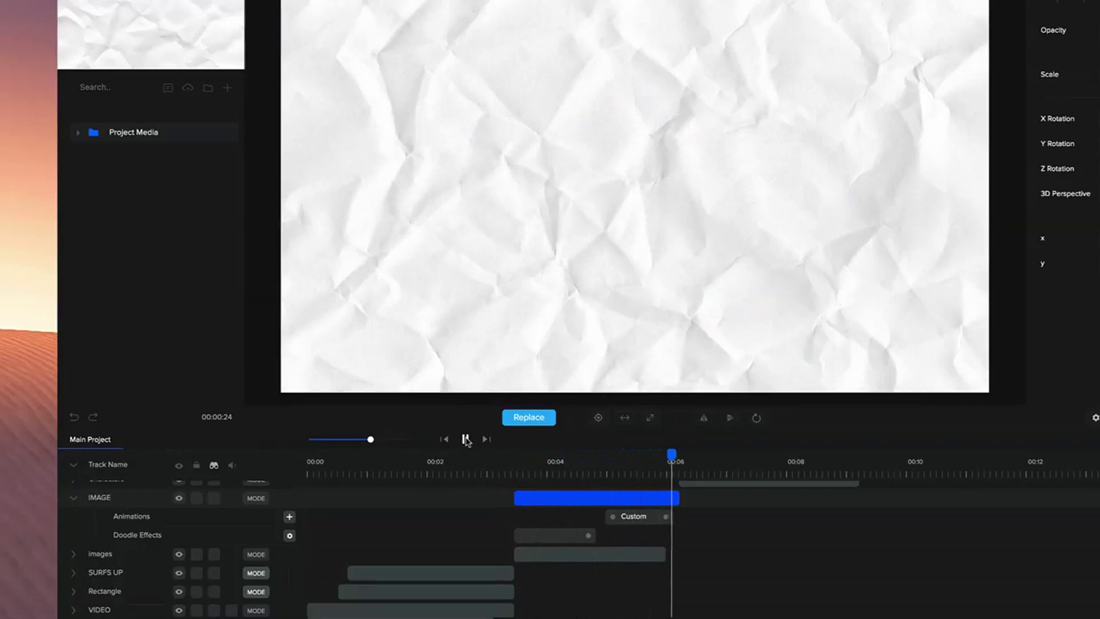
left_click(660, 241)
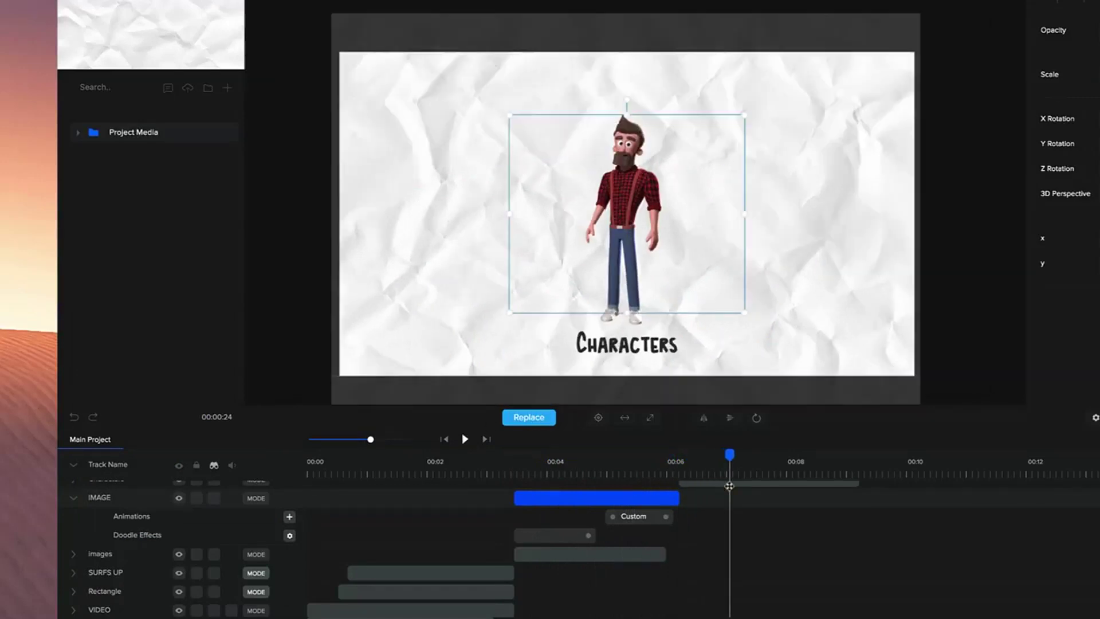
scroll(729, 486, "up", 2)
left_click(76, 565)
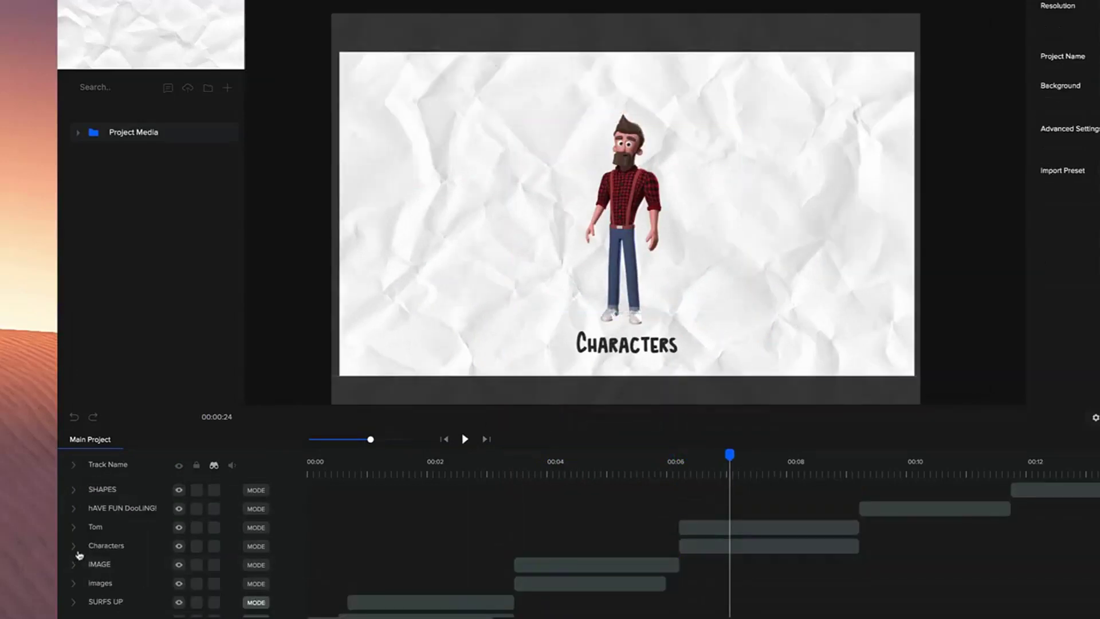
left_click(74, 527)
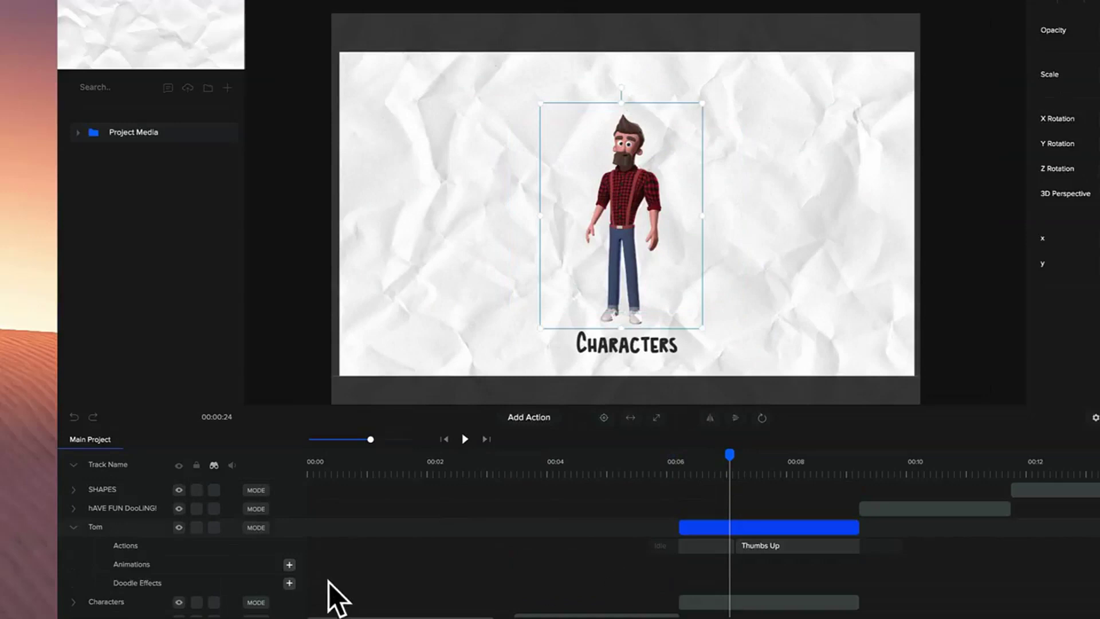
left_click(288, 584)
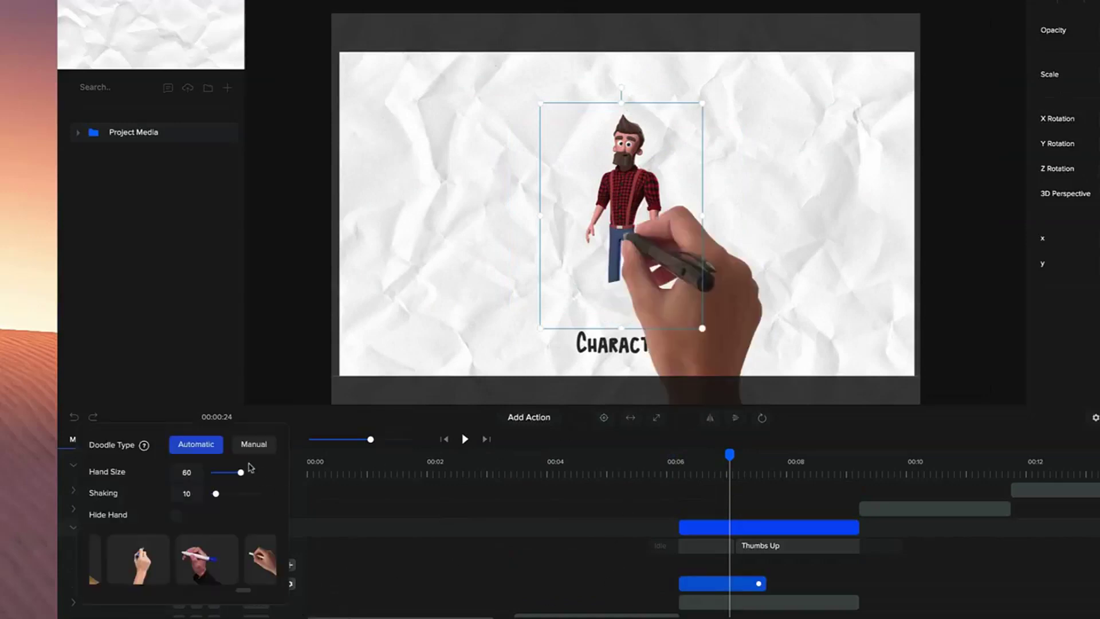
- Switch Tom's doodle to Manual and zigzag the path across his head
left_click(246, 450)
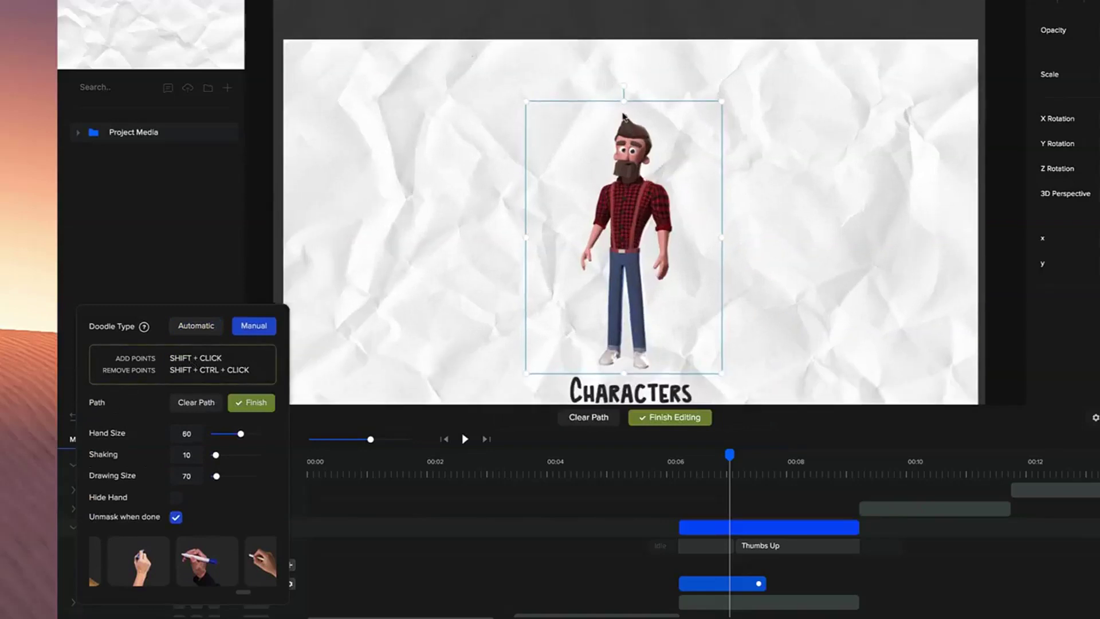
left_click(623, 112, "shift")
left_click(652, 134, "shift")
left_click(609, 149, "shift")
left_click(646, 151, "shift")
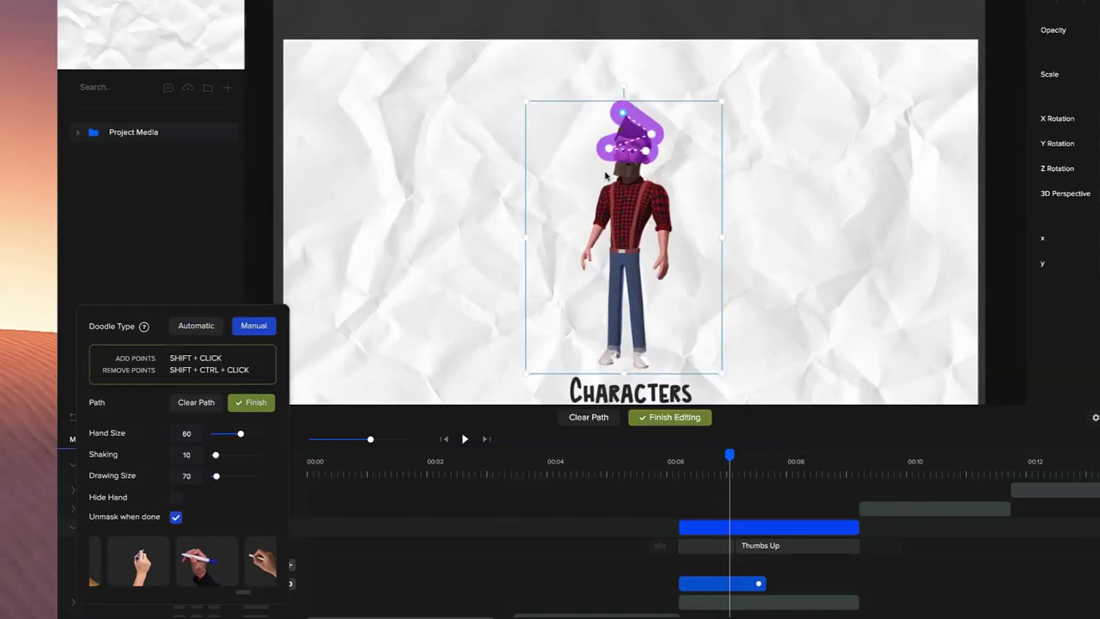
left_click(605, 172, "shift")
left_click(650, 176, "shift")
- Zigzag the path down Tom's torso and legs to his feet, adjusting two arm points
left_click(599, 195, "shift")
left_click(670, 198, "shift")
left_click(576, 235, "shift")
left_click(677, 269, "shift")
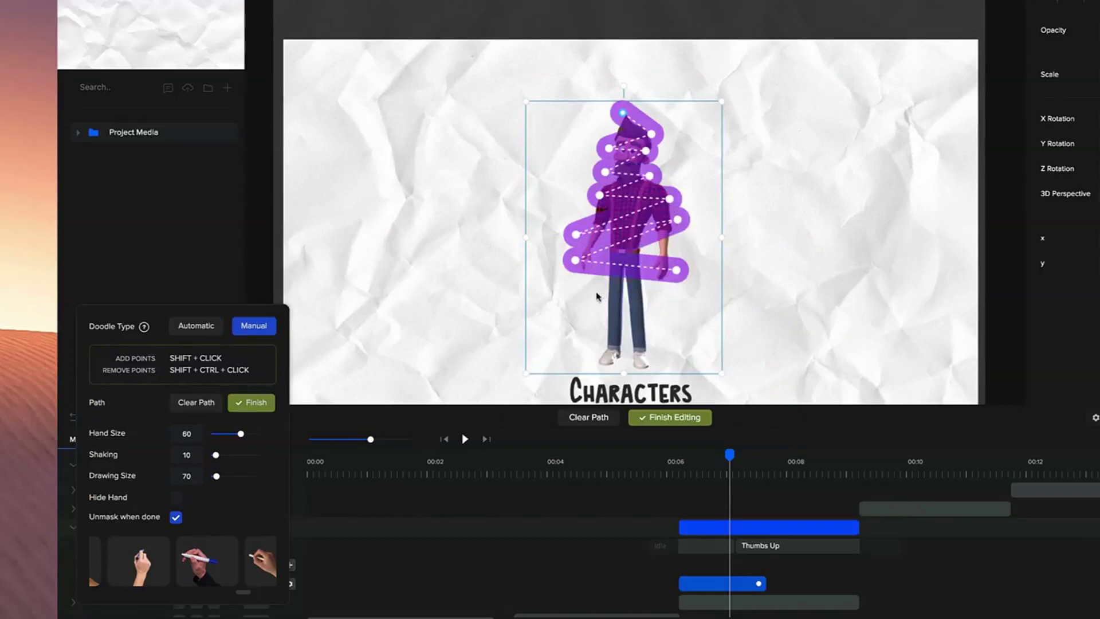
left_click(597, 293, "shift")
left_click(643, 338, "shift")
left_click(602, 353, "shift")
left_click(651, 363, "shift")
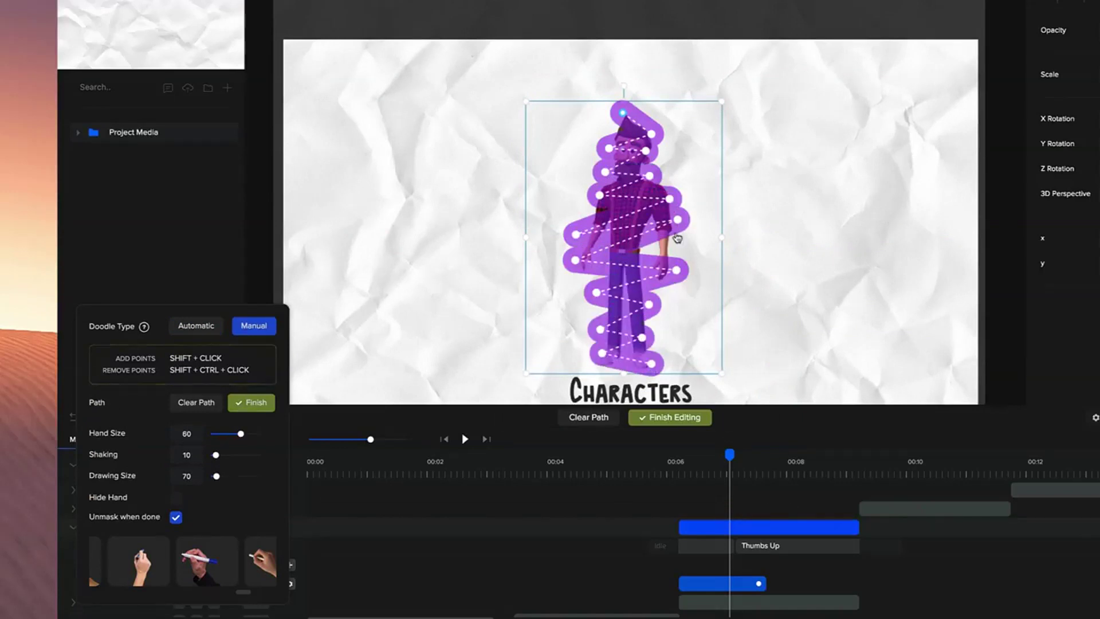
scroll(636, 282, "up", 2)
scroll(636, 282, "down", 1)
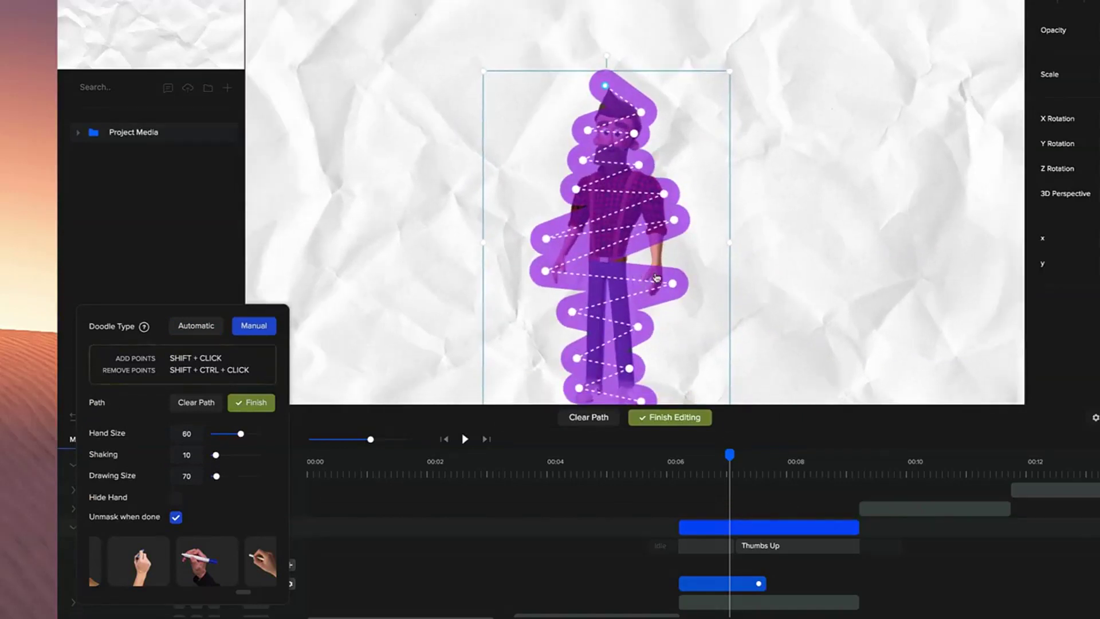
left_click_drag(674, 284, 677, 275)
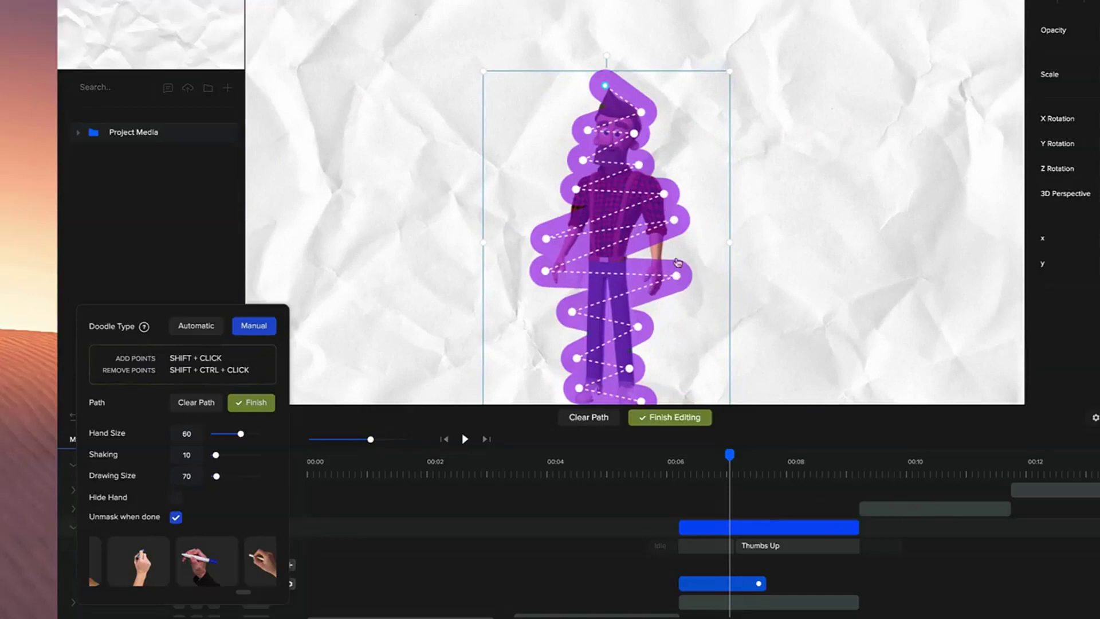
left_click_drag(675, 220, 678, 226)
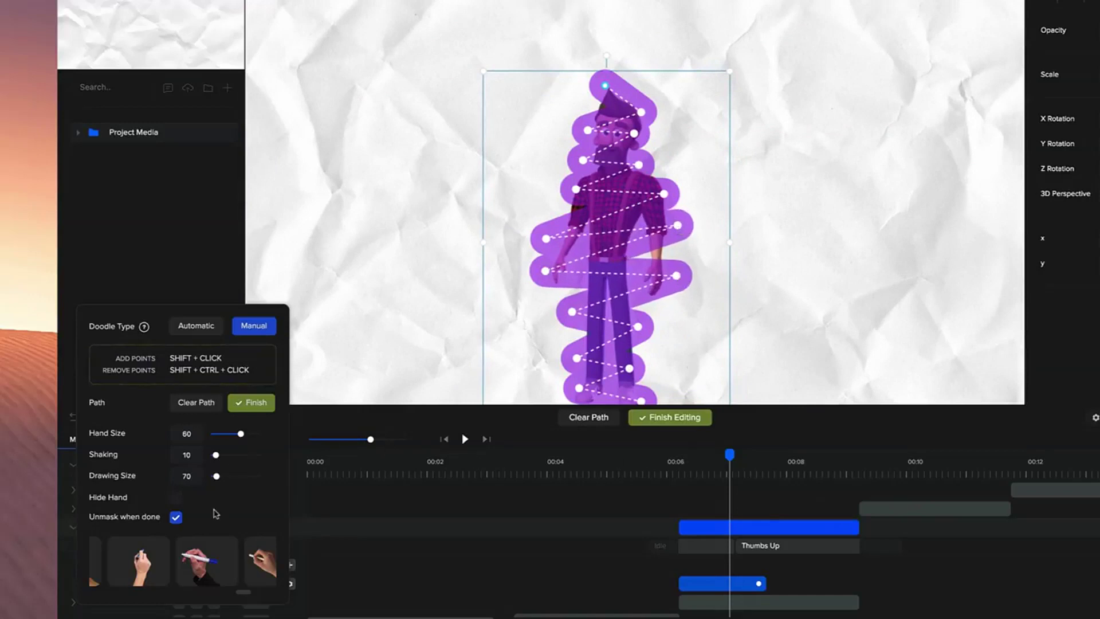
- Turn off Unmask when done, pick the second drawing hand, and move the playhead to 00:06
left_click(176, 518)
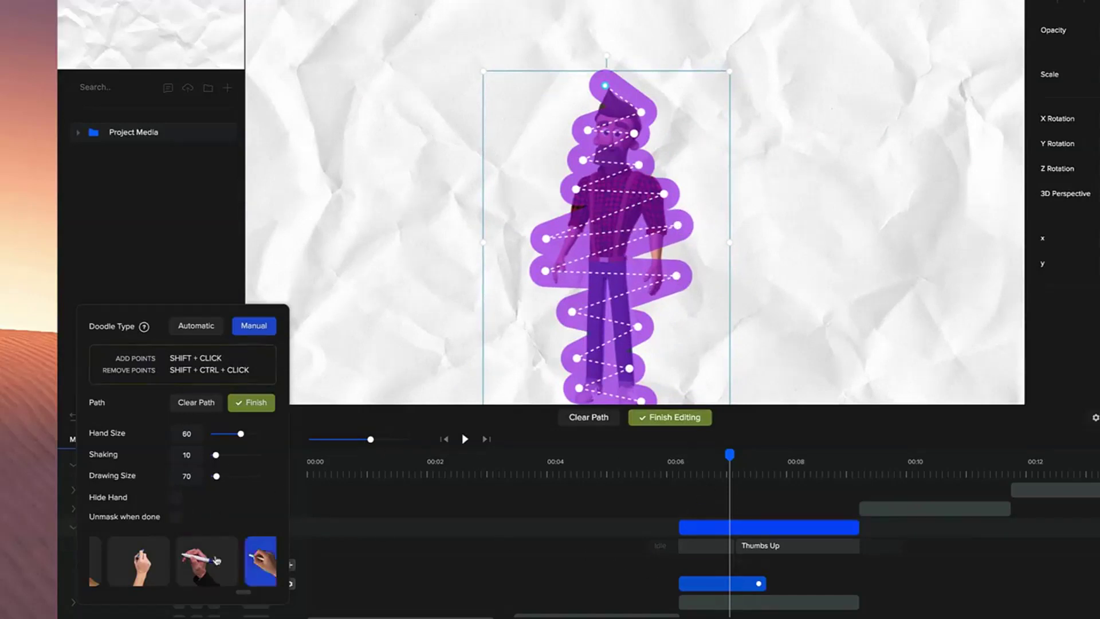
left_click_drag(243, 594, 97, 599)
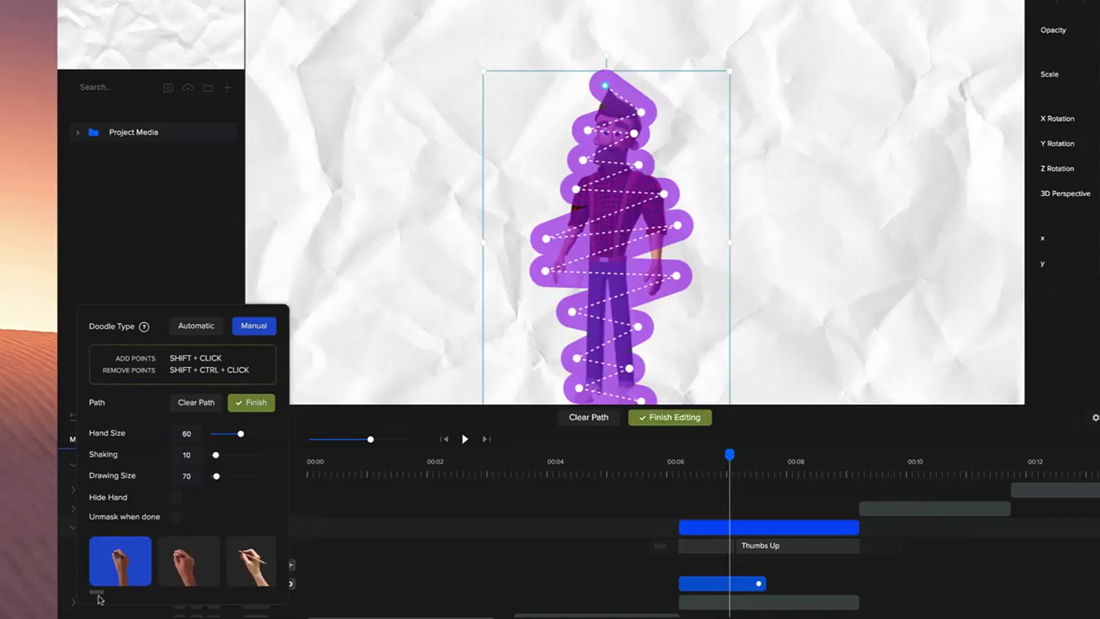
left_click(178, 563)
left_click(663, 467)
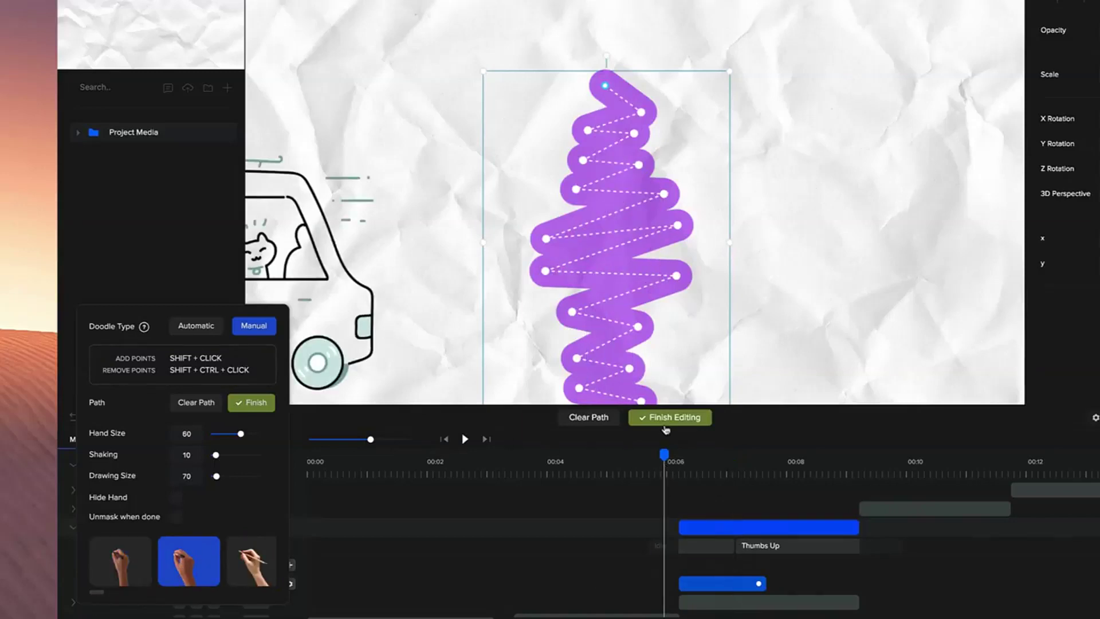
left_click(670, 418)
left_click(463, 440)
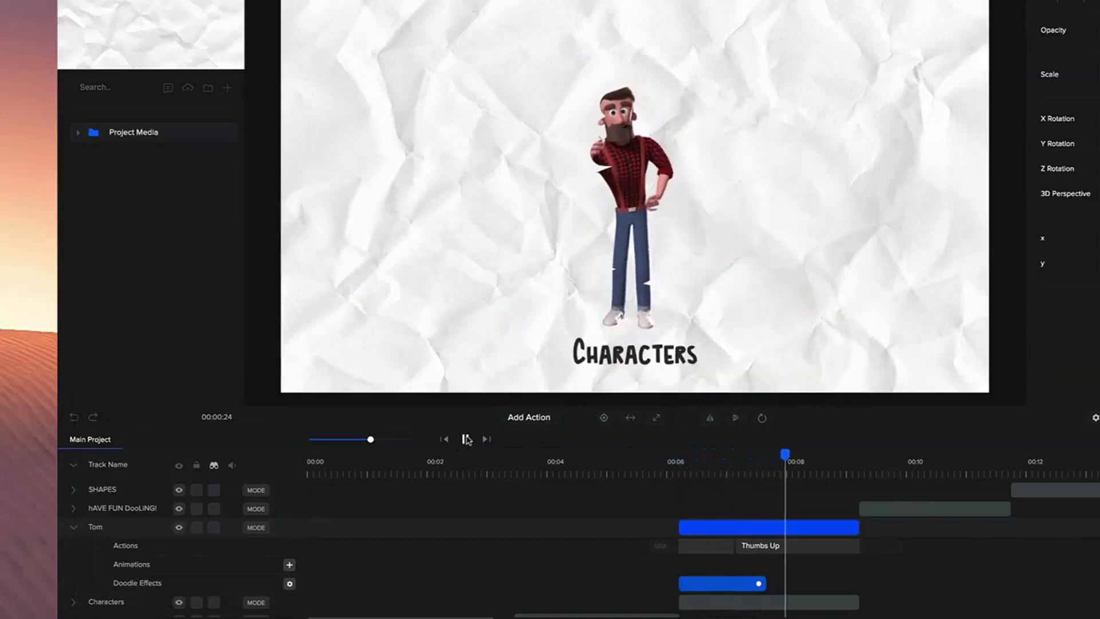
left_click(466, 439)
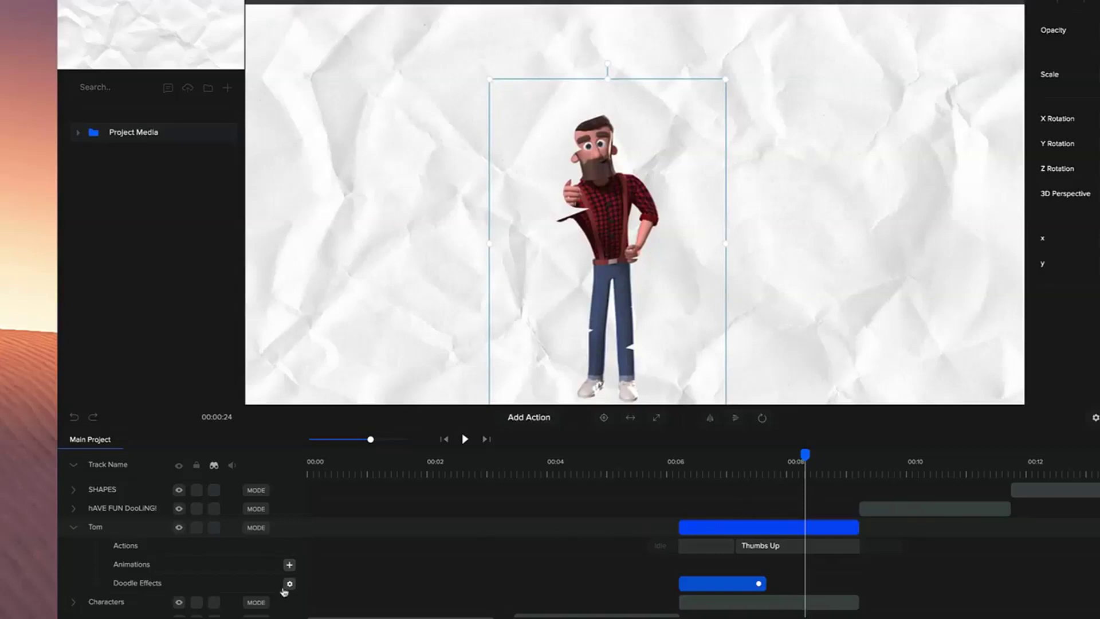
- Enable Unmask when done for Tom's doodle and move the playhead to about 00:07
left_click(289, 585)
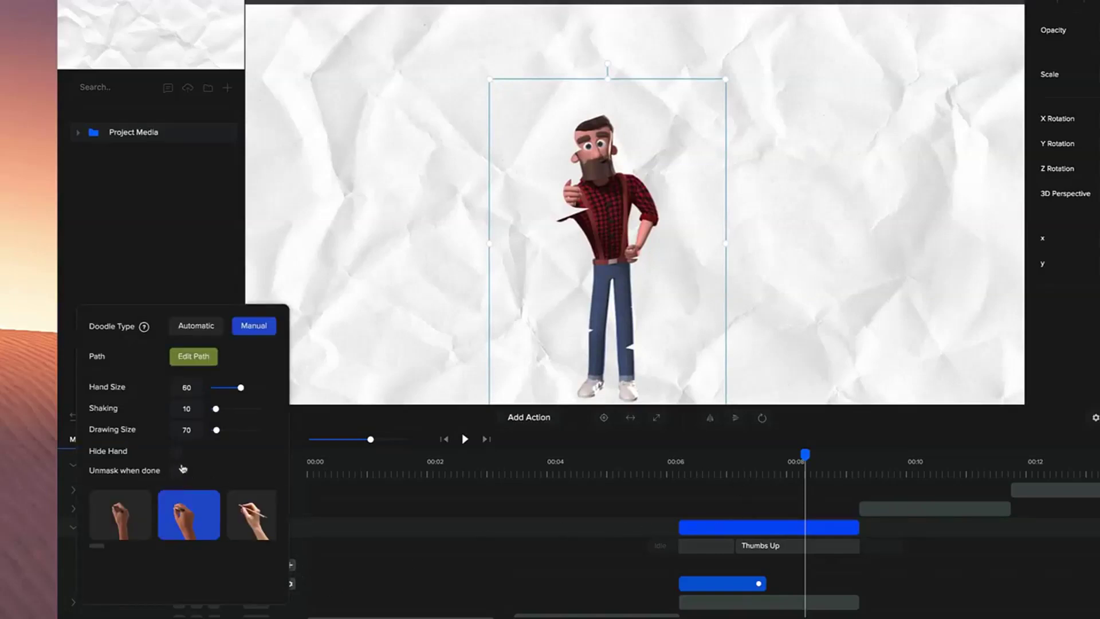
left_click(176, 472)
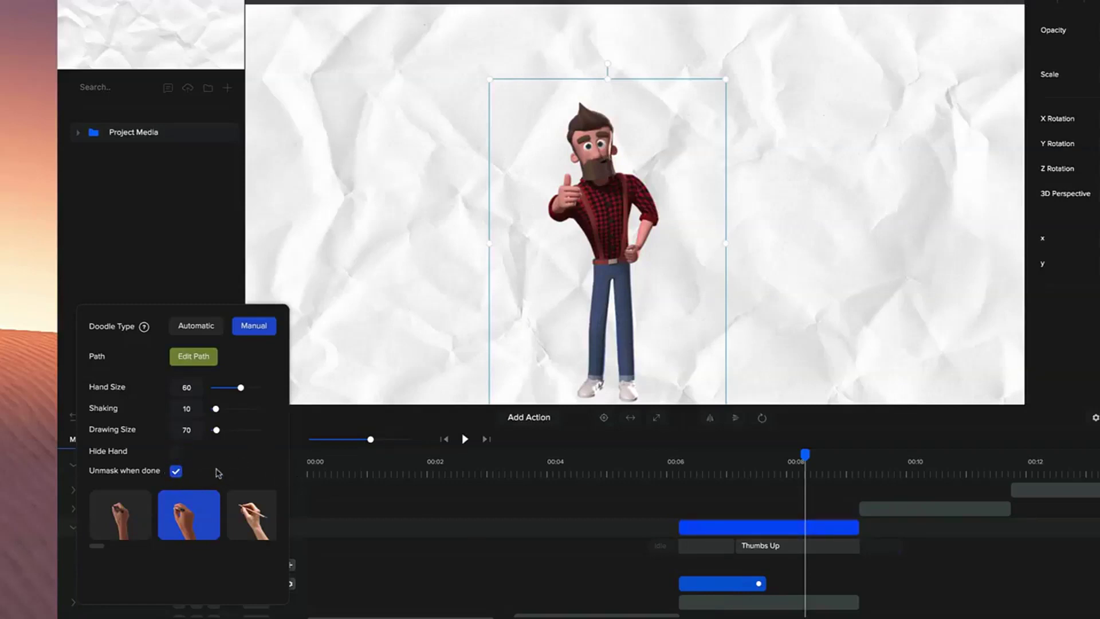
left_click(725, 458)
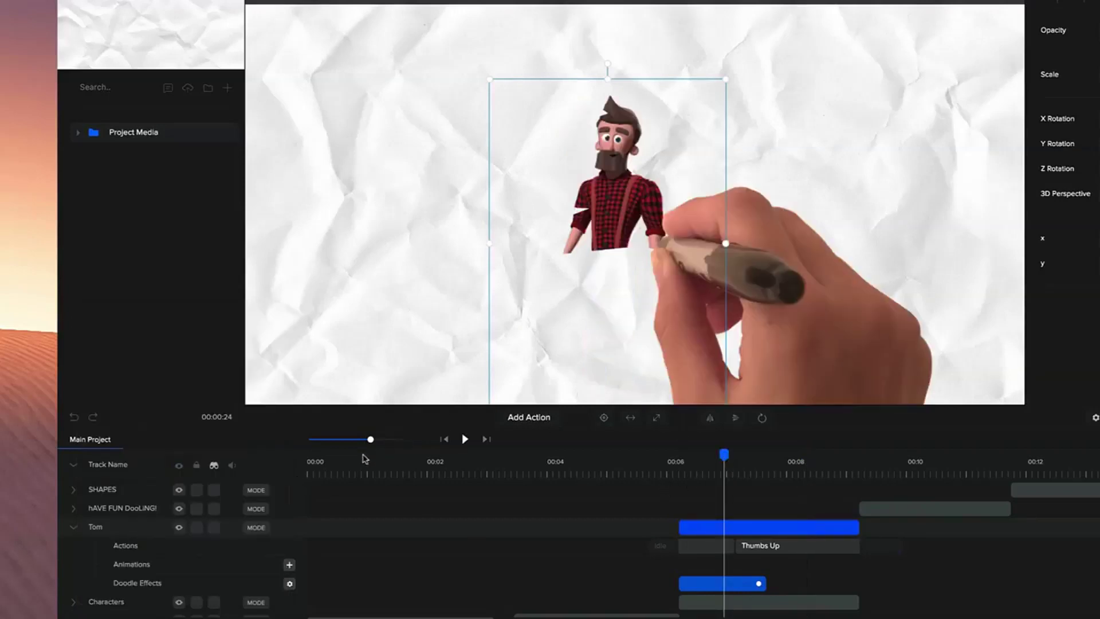
left_click(290, 584)
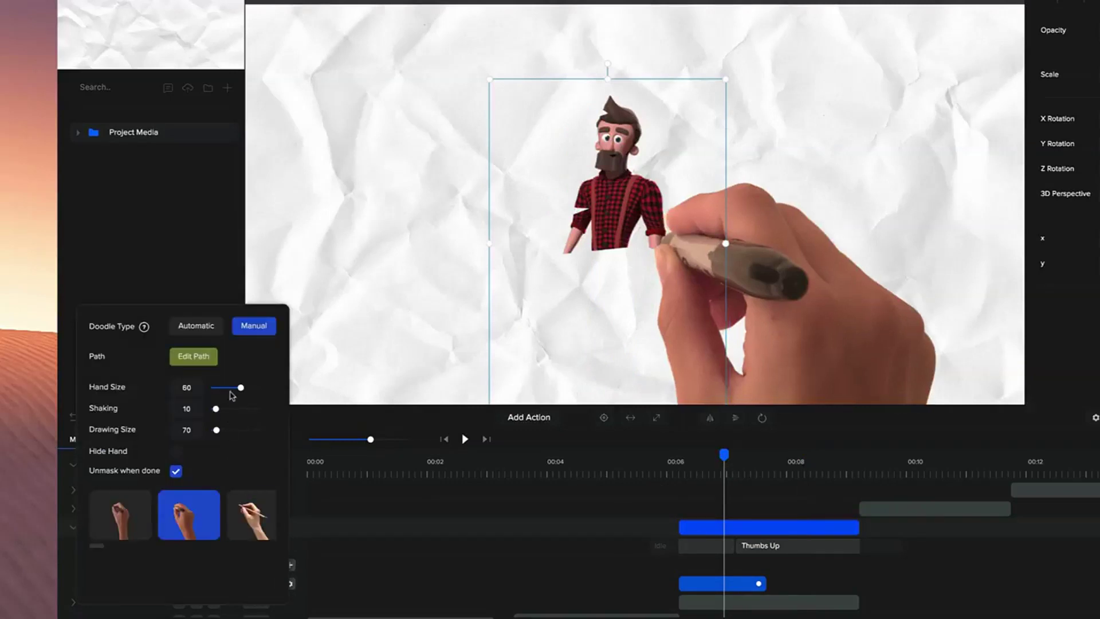
- Nudge three doodle path points by Tom's left arm, right shoulder and head, then finalize the path
left_click(194, 361)
scroll(609, 151, "up", 3)
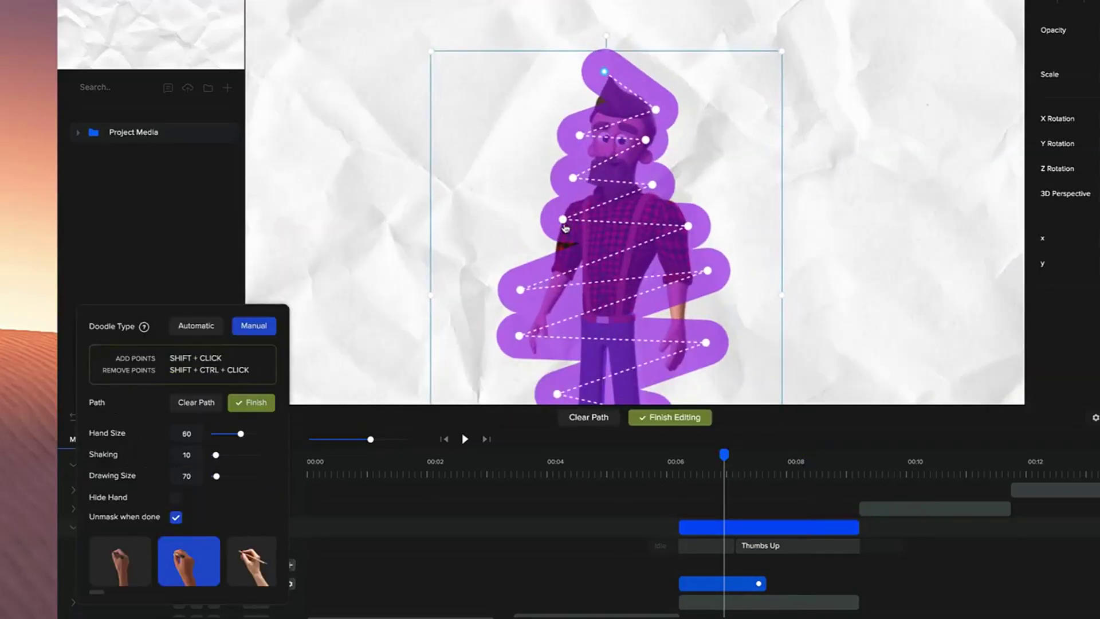
left_click_drag(564, 221, 552, 229)
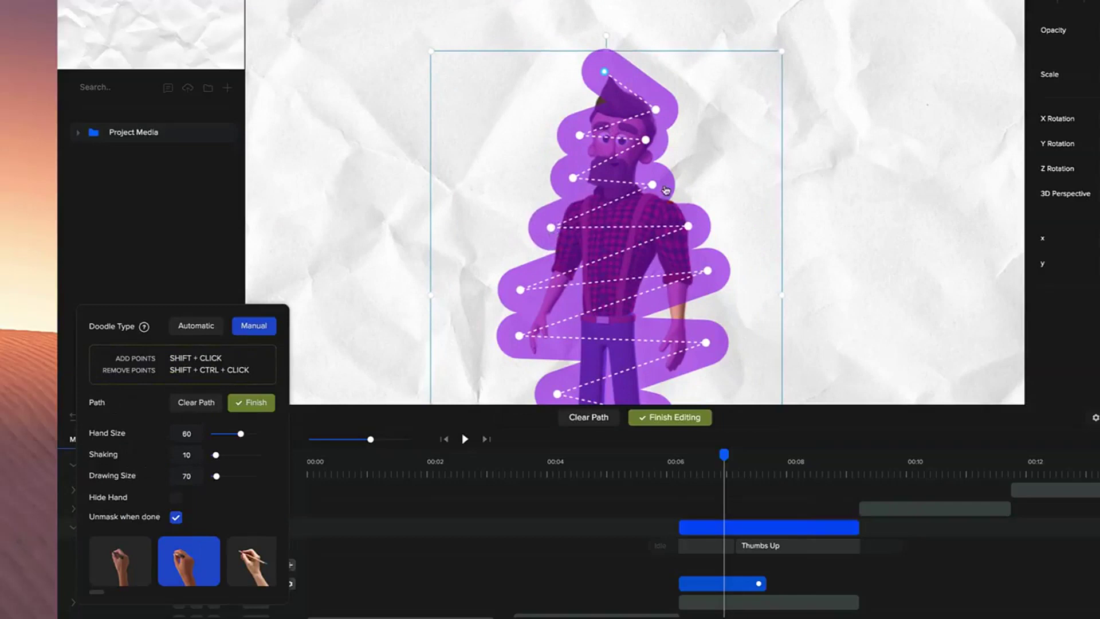
left_click_drag(652, 185, 663, 186)
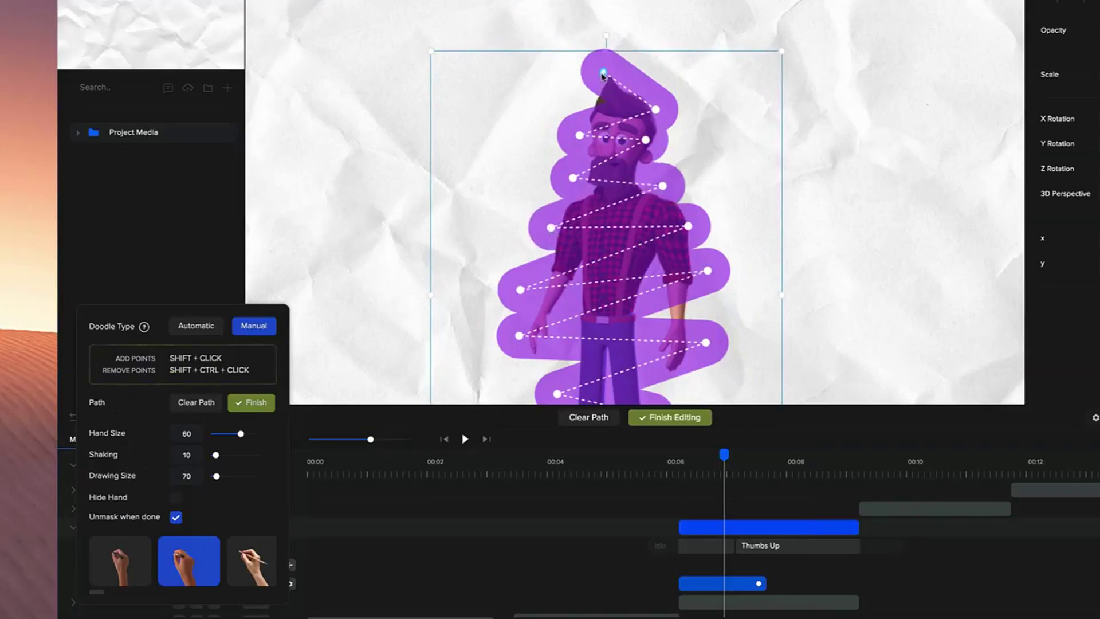
left_click_drag(605, 72, 594, 76)
scroll(623, 320, "down", 5)
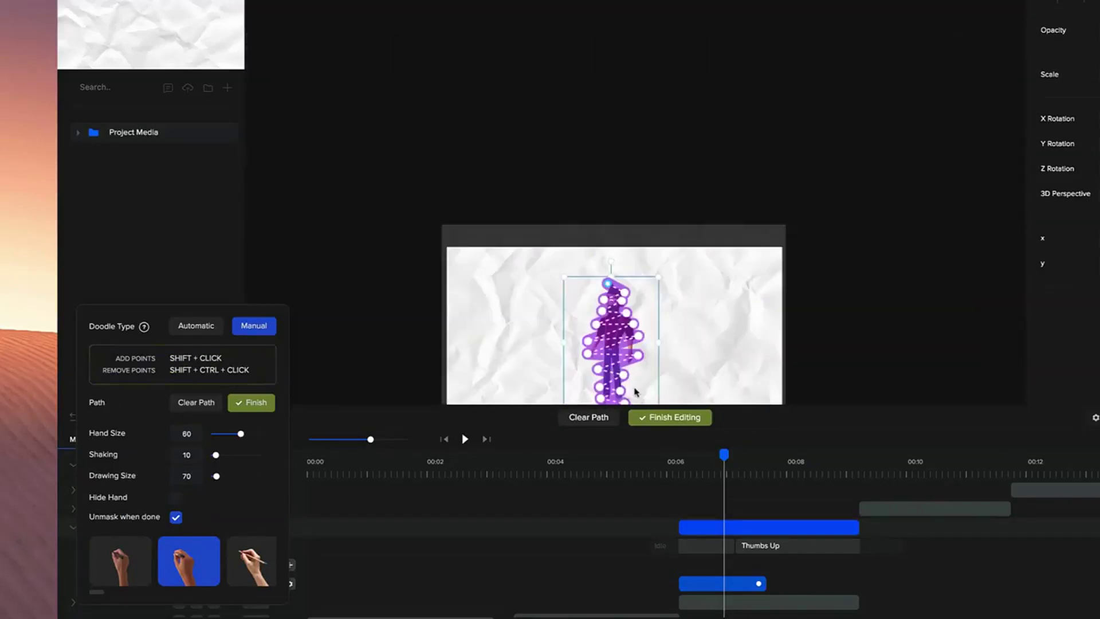
left_click(662, 419)
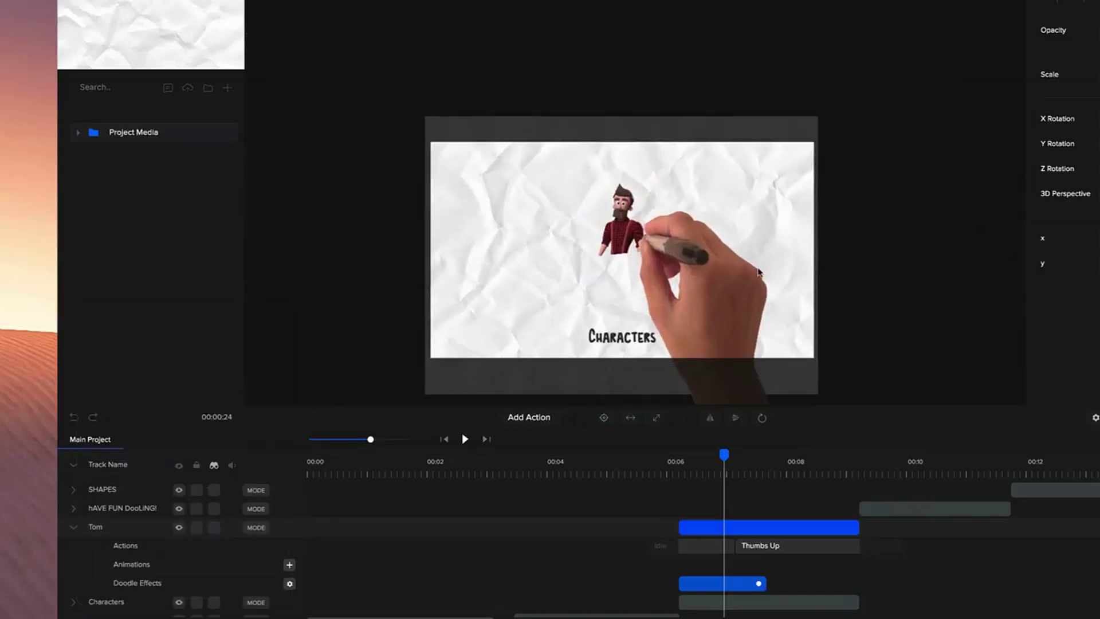
- Preview Tom's doodle reveal from 00:06 and pause
left_click(674, 458)
key("space")
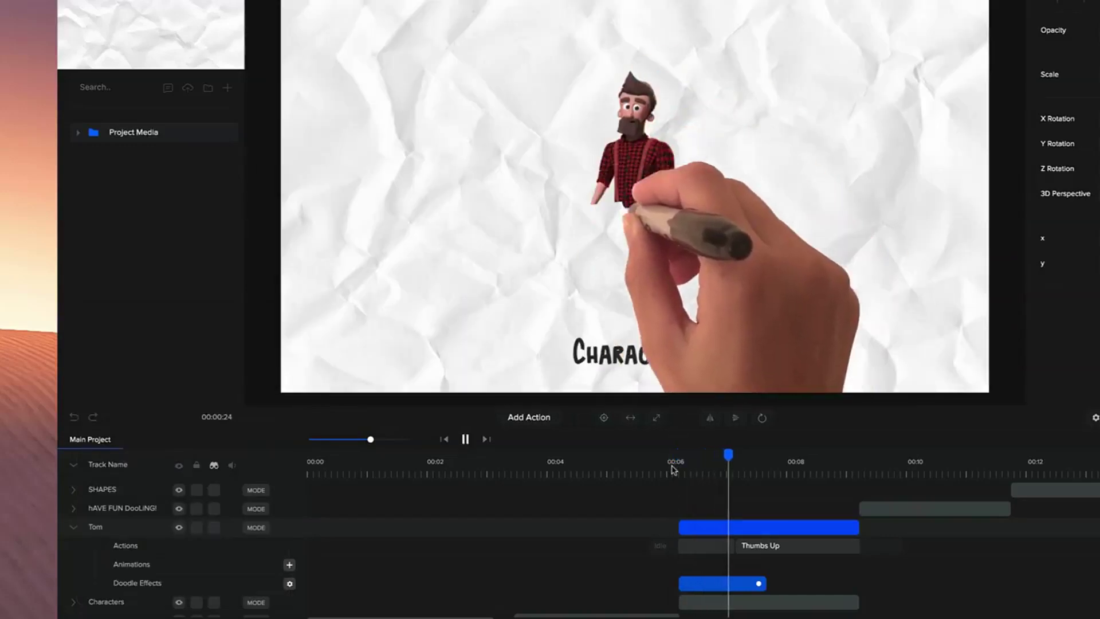
key("space")
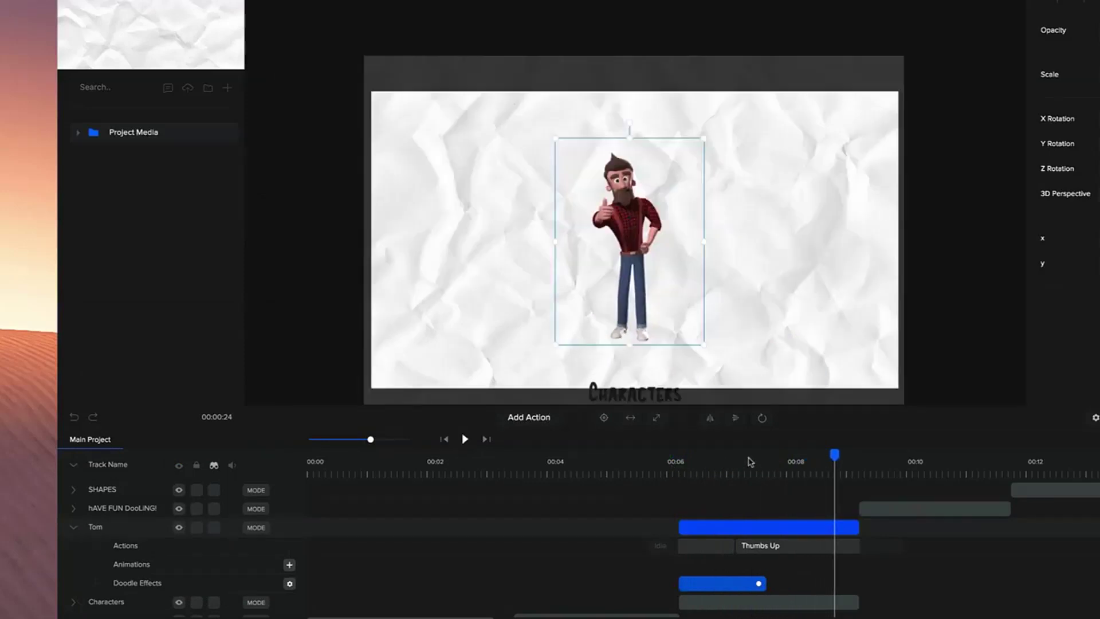
- Choose the red drawing hand in Tom's doodle effect settings
left_click(289, 584)
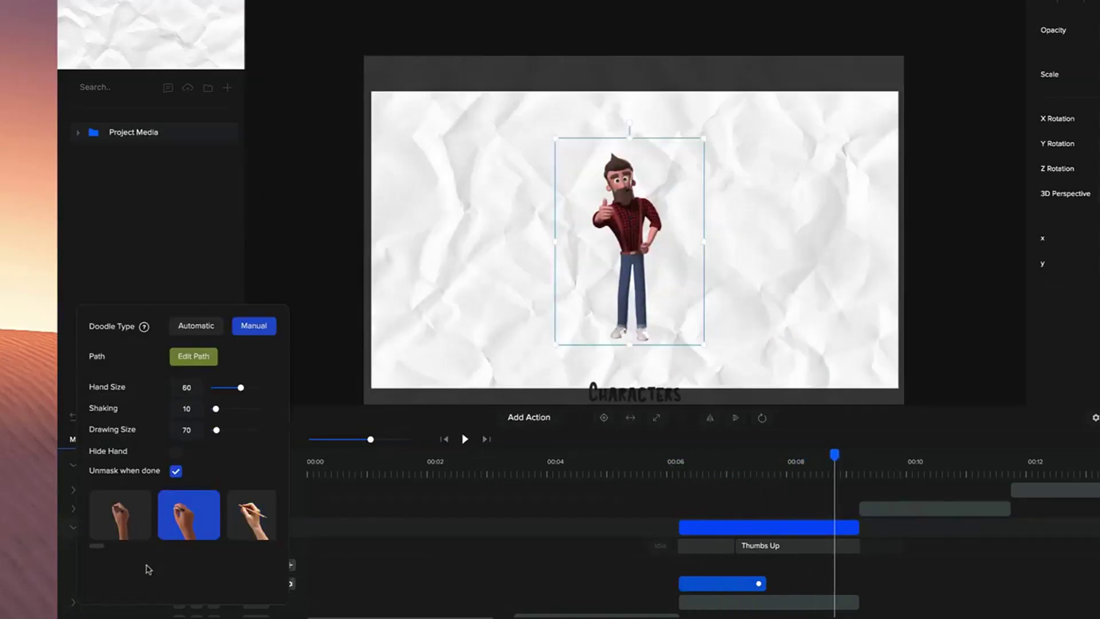
left_click_drag(105, 552, 177, 537)
left_click(172, 530)
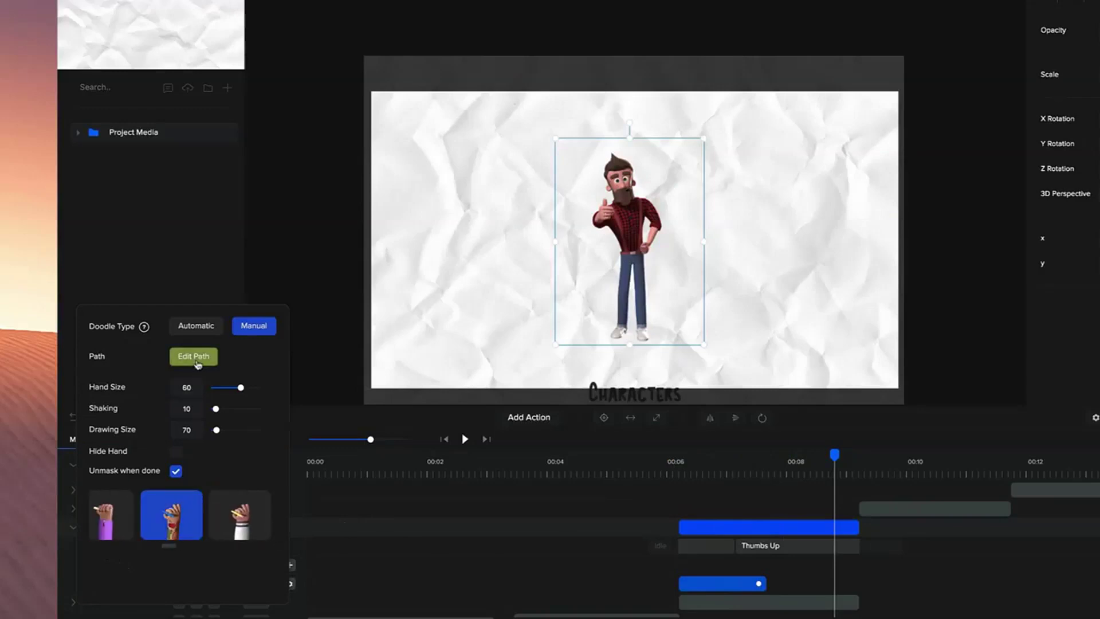
- Refine Tom's doodle path points, set drawing size to 82, and finalize the path
left_click(194, 356)
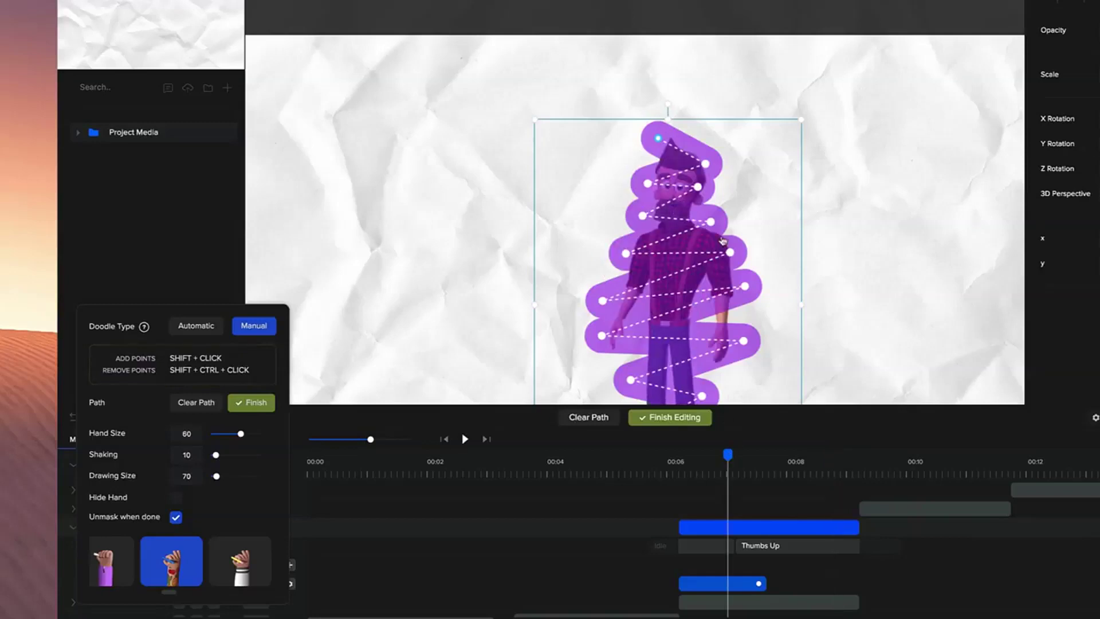
left_click_drag(656, 141, 648, 138)
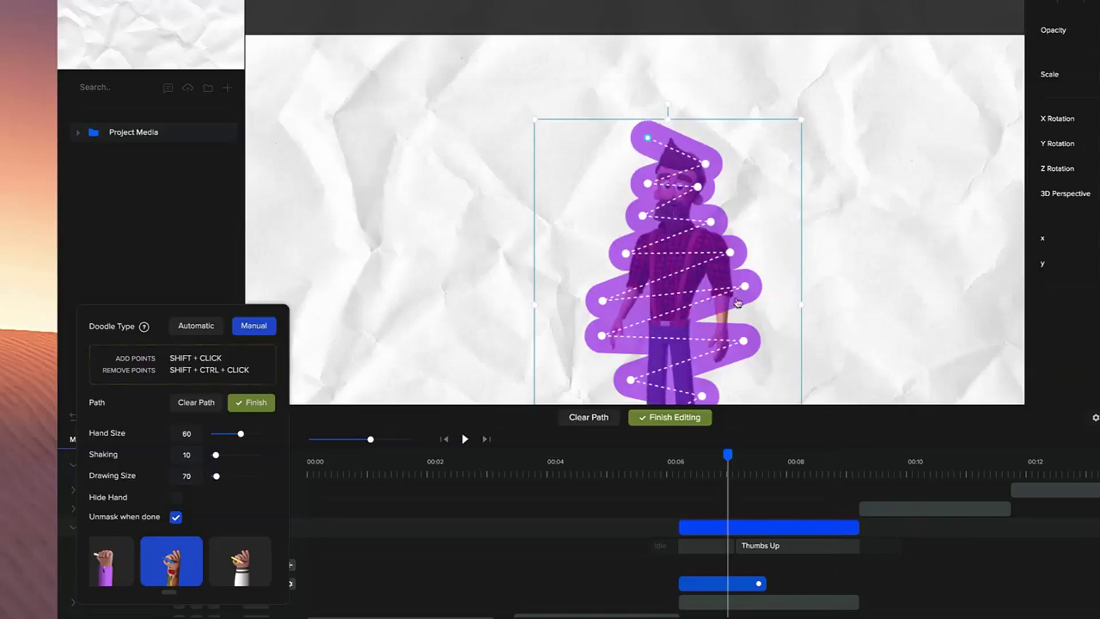
left_click_drag(745, 286, 751, 289)
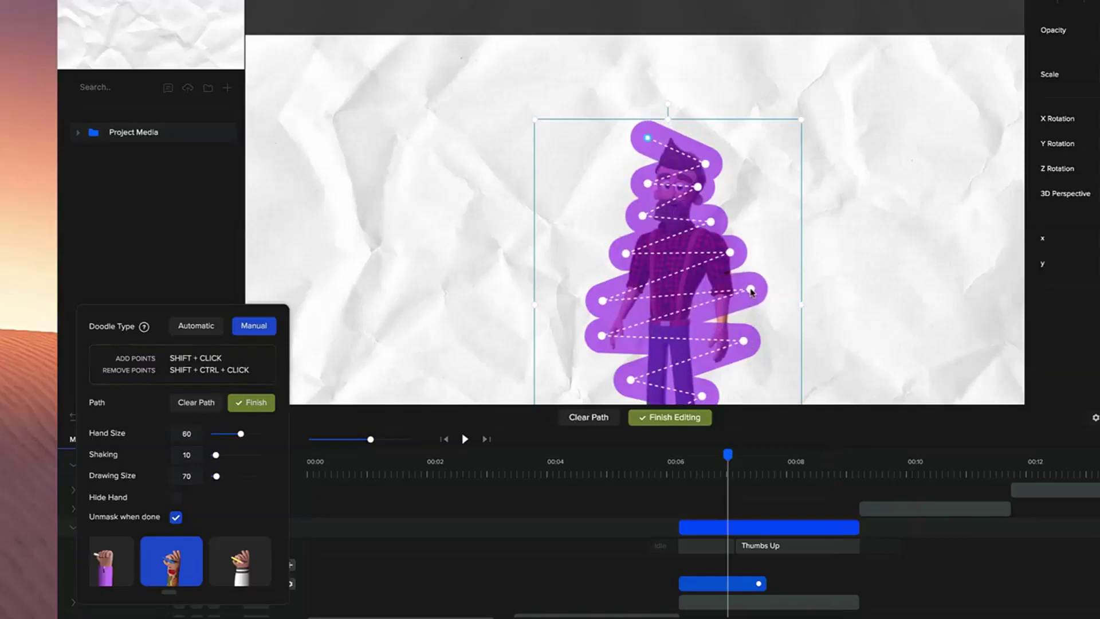
left_click_drag(731, 253, 736, 255)
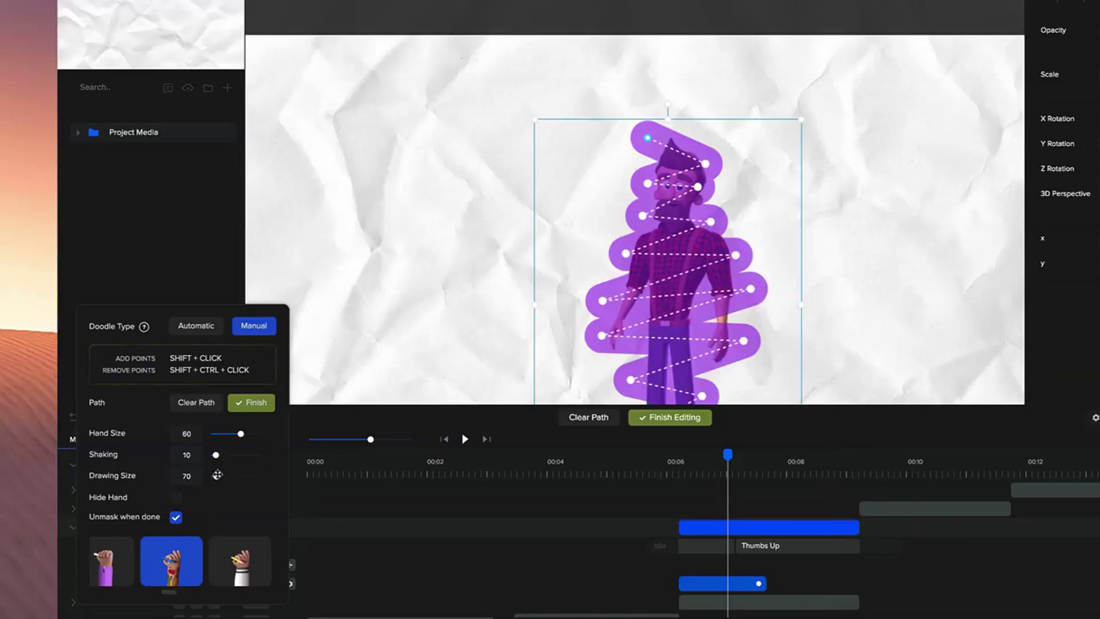
left_click_drag(215, 477, 218, 477)
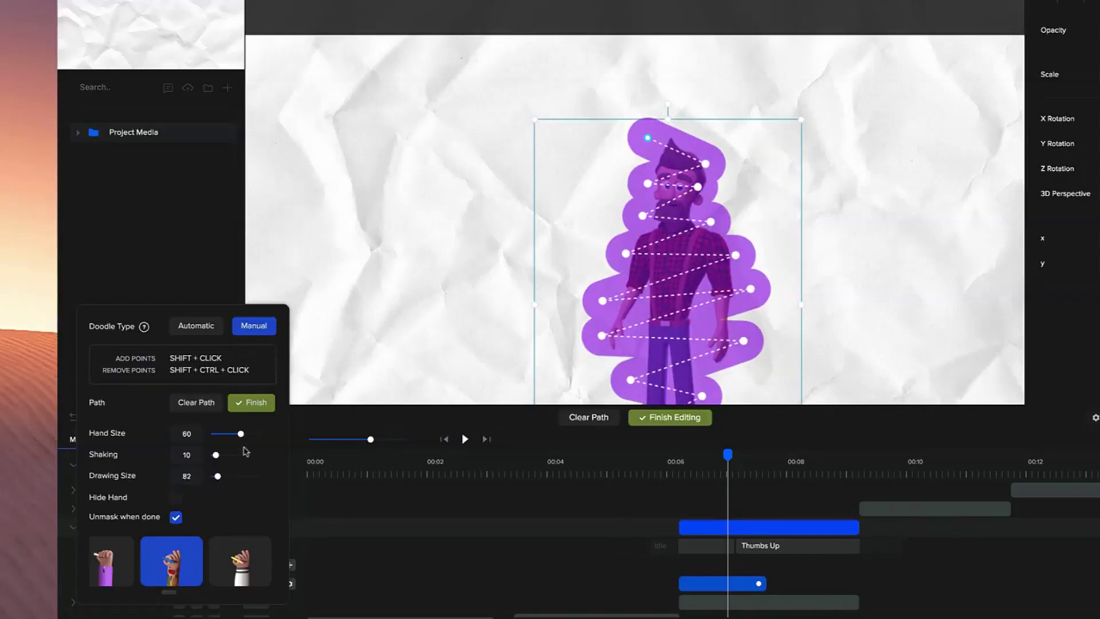
left_click_drag(744, 341, 748, 336)
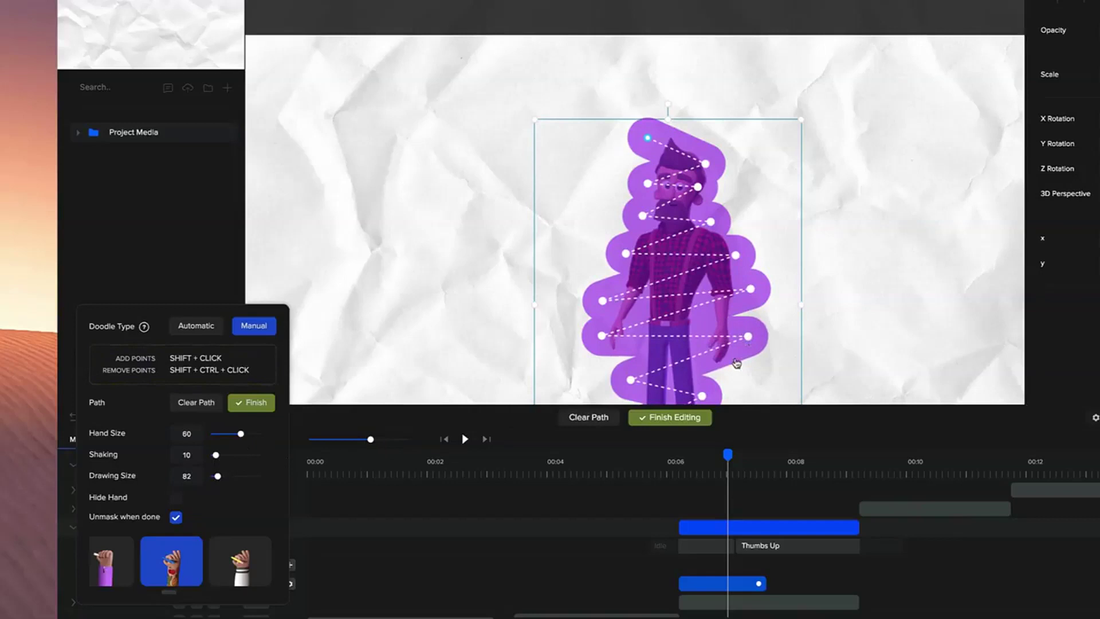
left_click(664, 469)
- Play Tom's drawing from 00:06, close the doodle settings, replay, then scrub back through it
left_click(670, 417)
key("space")
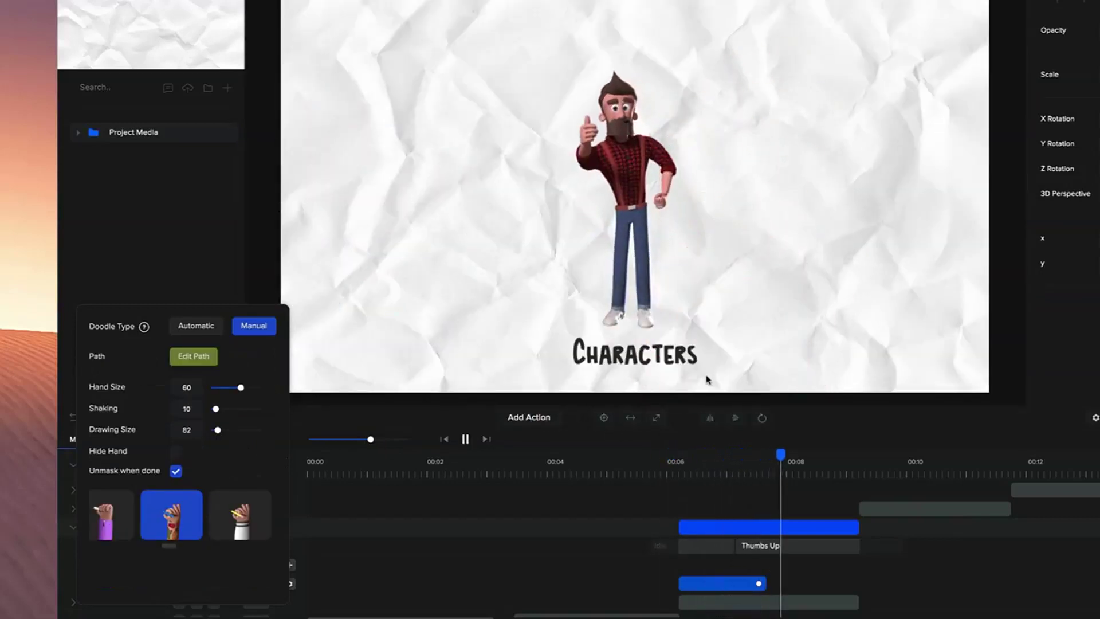
left_click(772, 583)
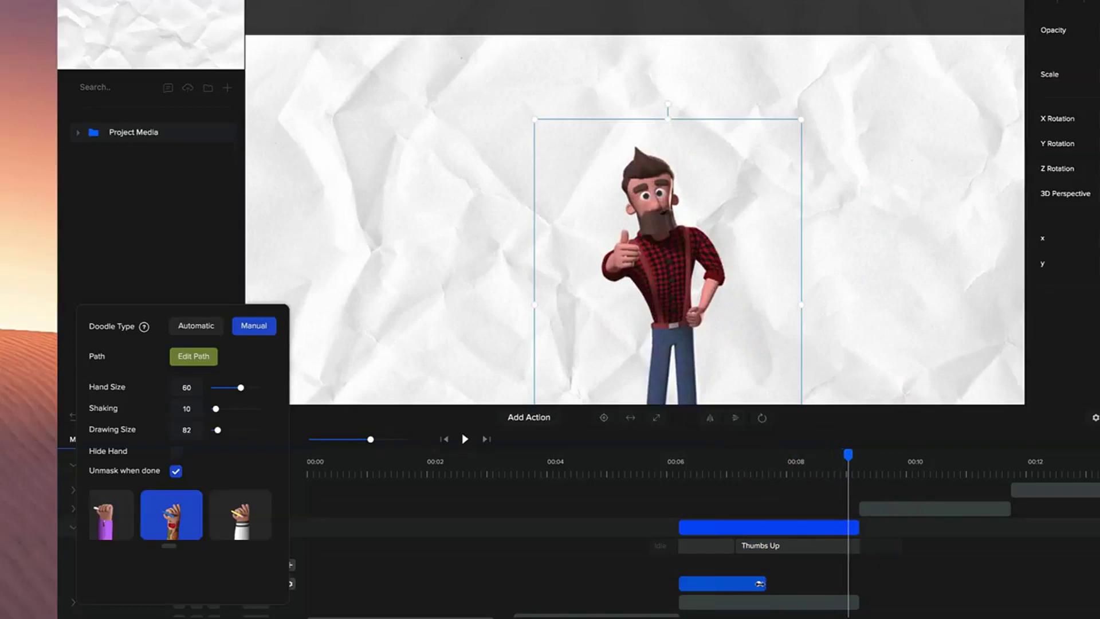
left_click(680, 469)
key("space")
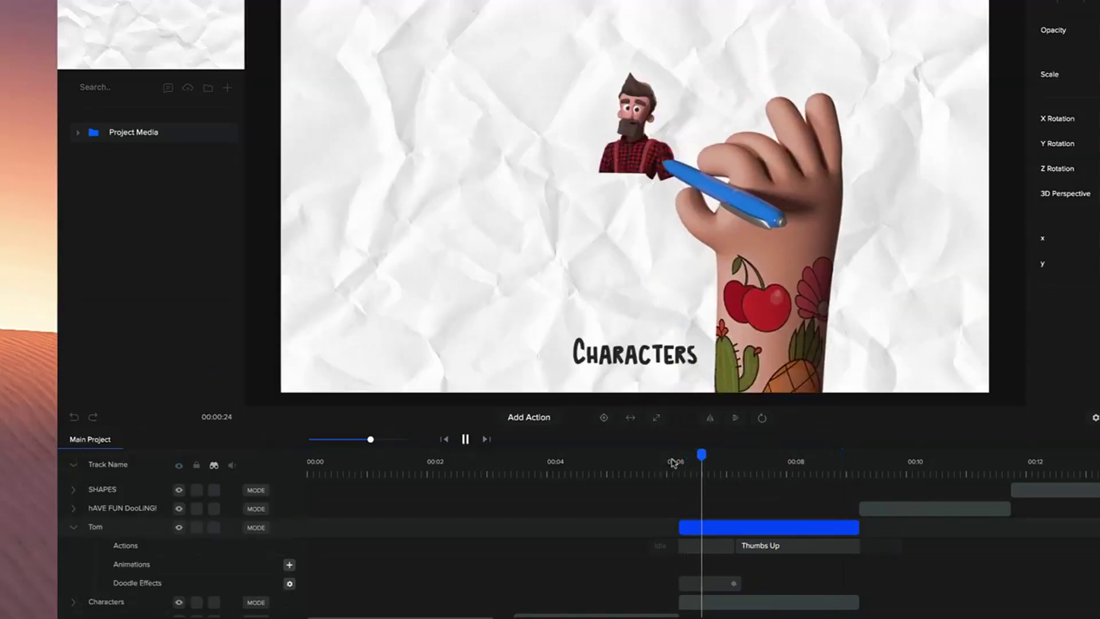
left_click(731, 546)
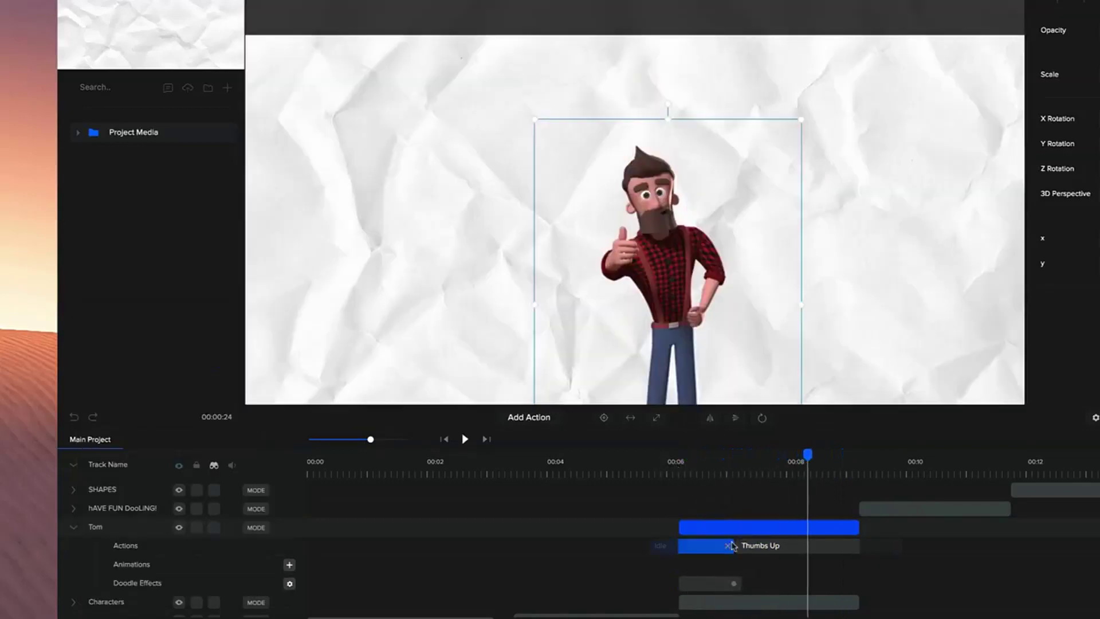
left_click(718, 473)
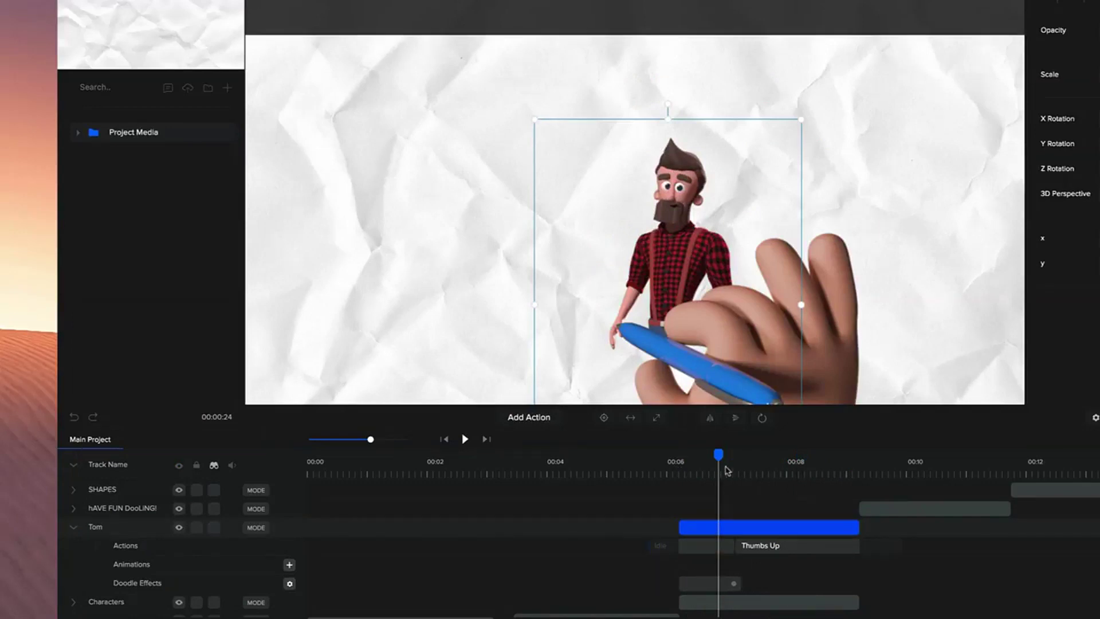
mouse_move(711, 467)
left_mouse_down()
mouse_move(684, 468)
mouse_move(964, 470)
left_mouse_up()
- Select the HAVE FUN DOOLING! title and review its Doodle text effect settings (size 50, hands)
left_click(928, 508)
left_click(523, 295)
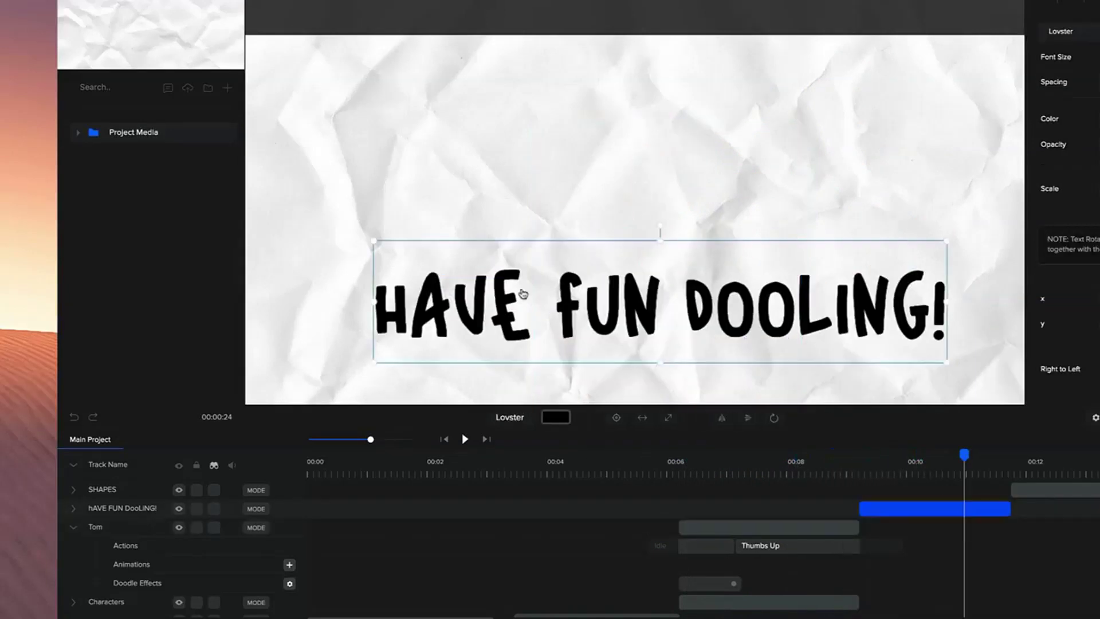
scroll(680, 207, "down", 5)
scroll(172, 528, "up", 3)
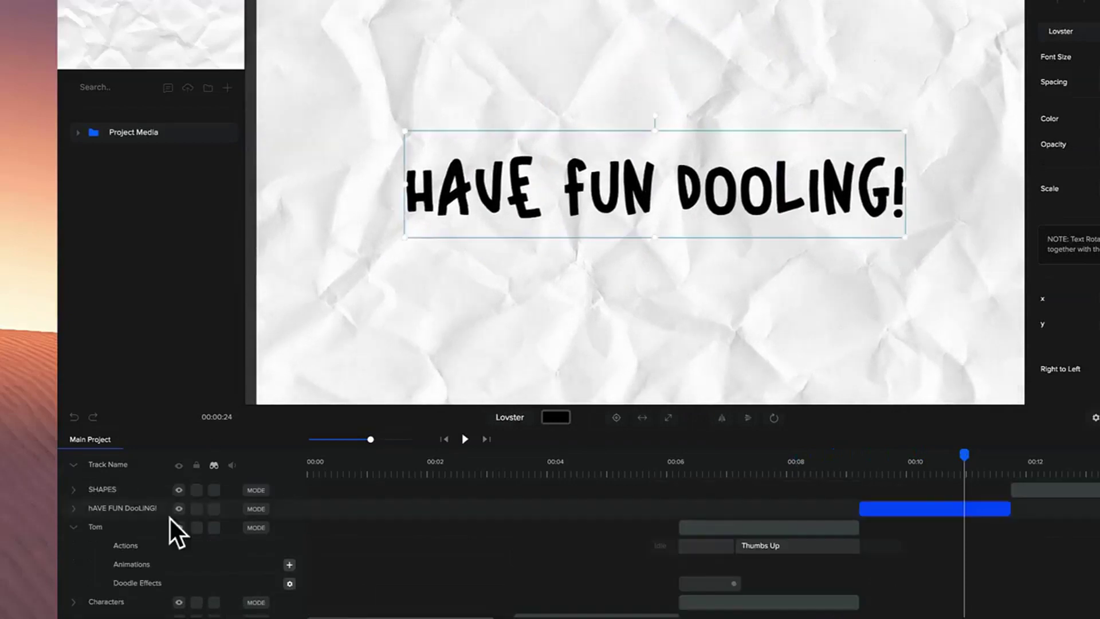
left_click(74, 509)
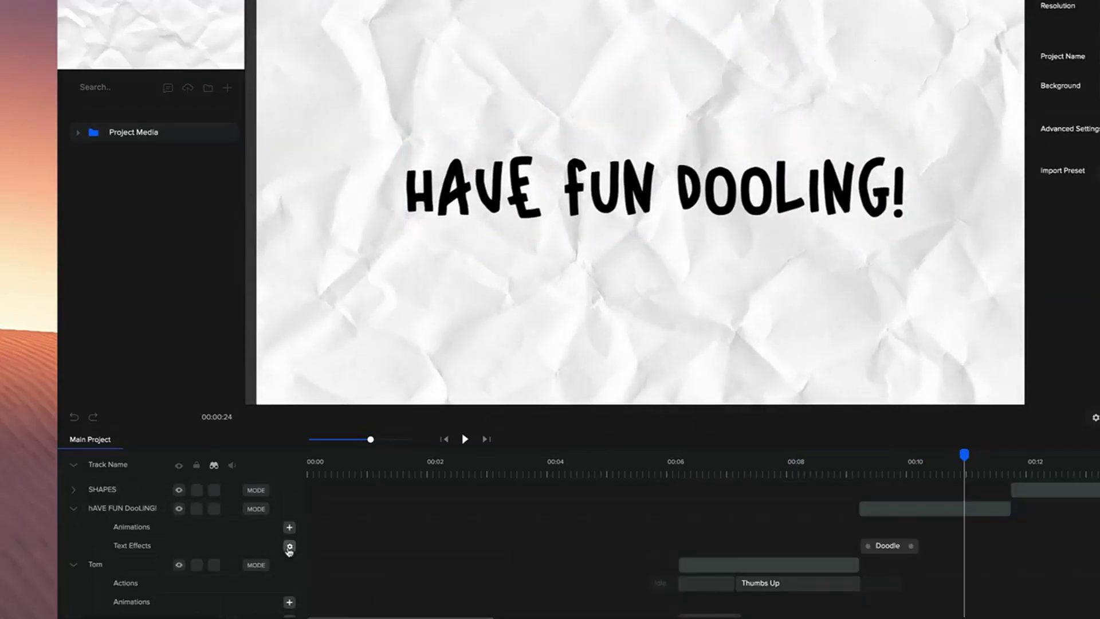
left_click(888, 551)
left_click(289, 547)
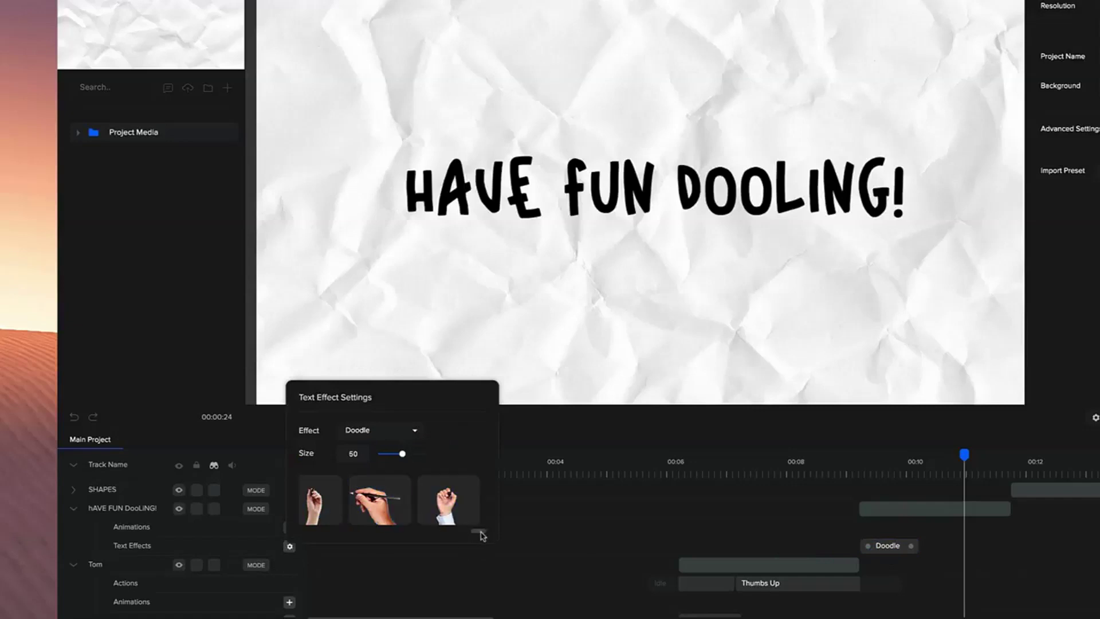
mouse_move(482, 531)
left_mouse_down()
mouse_move(325, 523)
mouse_move(474, 527)
left_mouse_up()
left_click(685, 210)
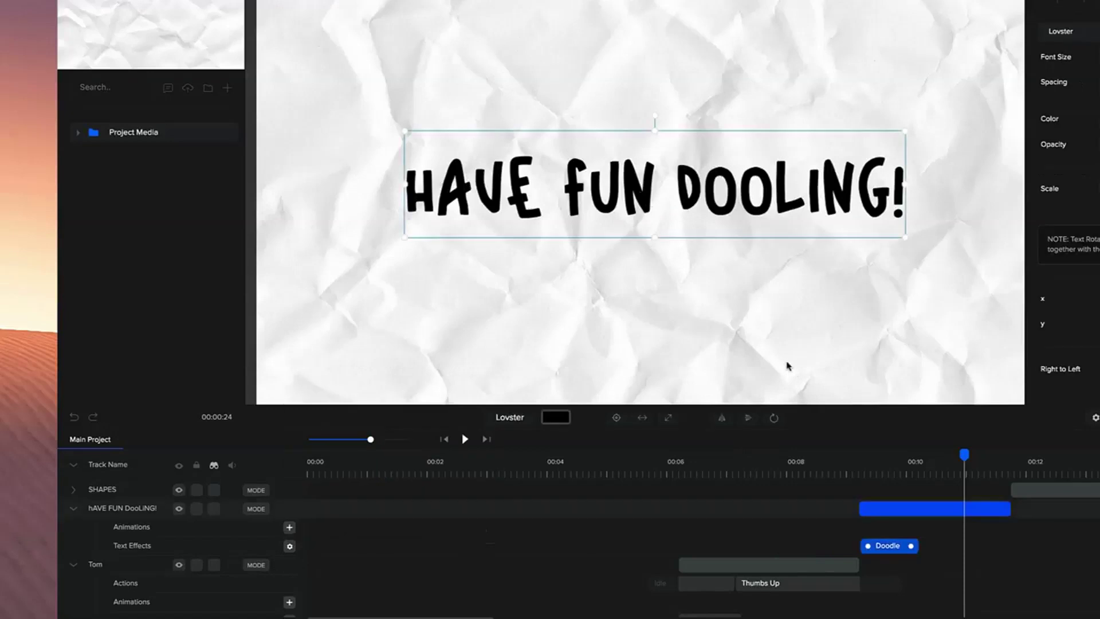
- Check the text's pivot point options, then scrub from about 00:09 to preview the handwriting
left_click(777, 419)
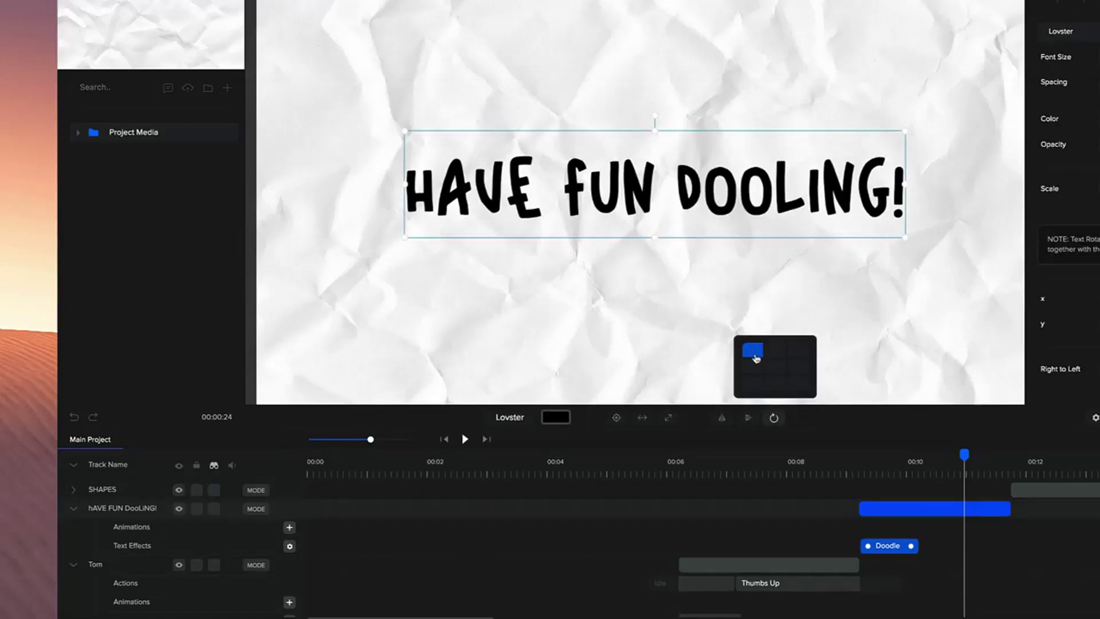
left_click(754, 352)
left_click(853, 471)
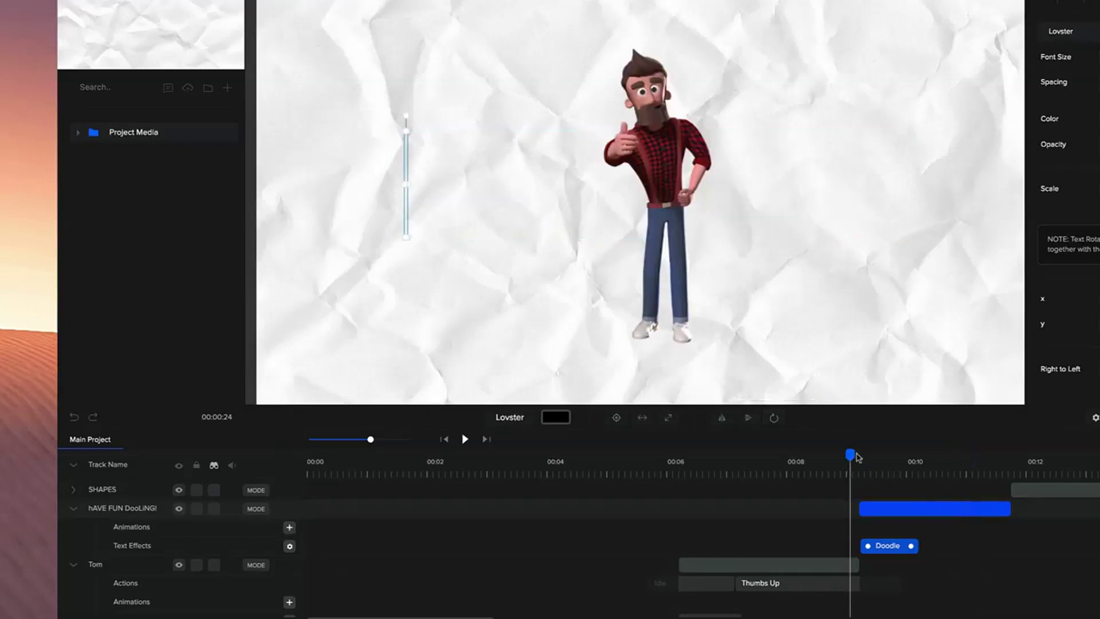
left_click_drag(855, 455, 985, 458)
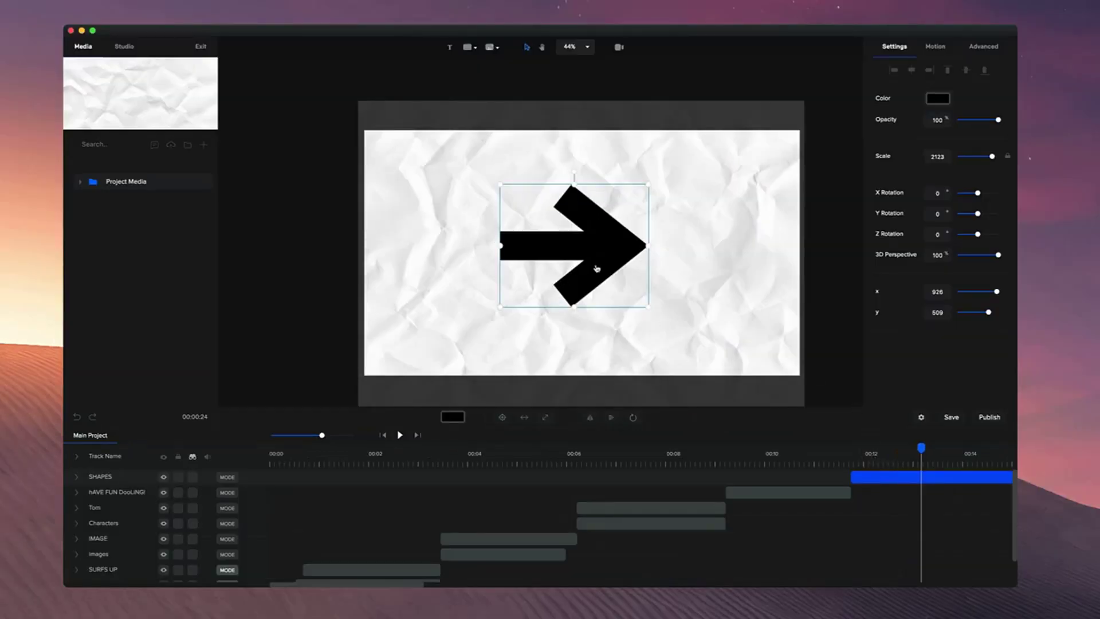
- Drag the black arrow up and left to x 883, y 320, then deselect and reselect it
left_click_drag(596, 268, 604, 220)
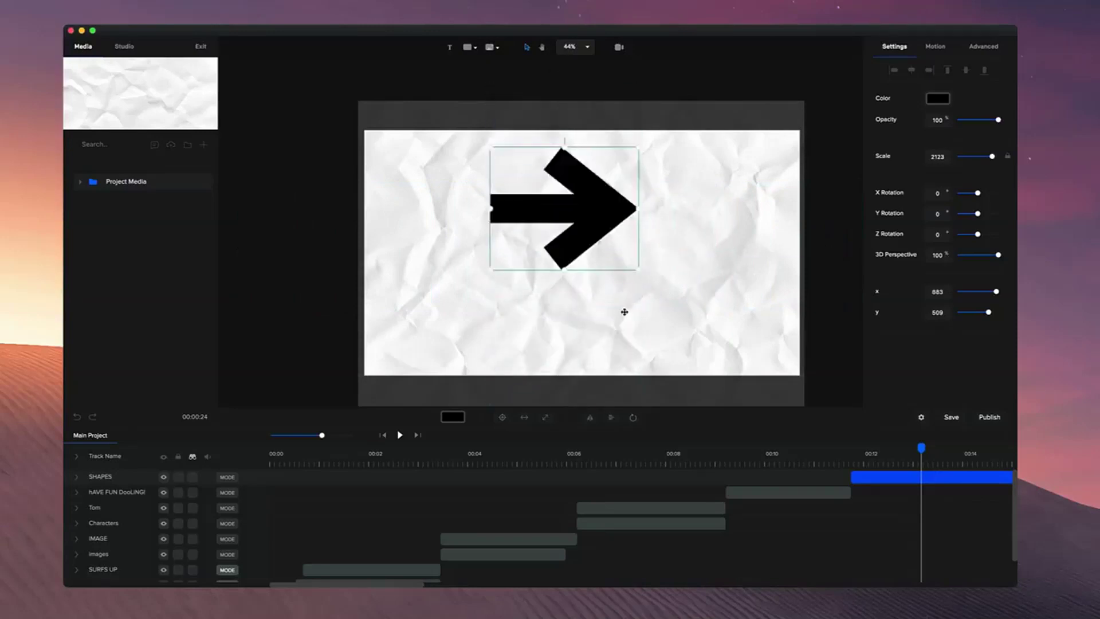
mouse_move(625, 312)
left_mouse_down()
mouse_move(616, 331)
mouse_move(619, 306)
left_mouse_up()
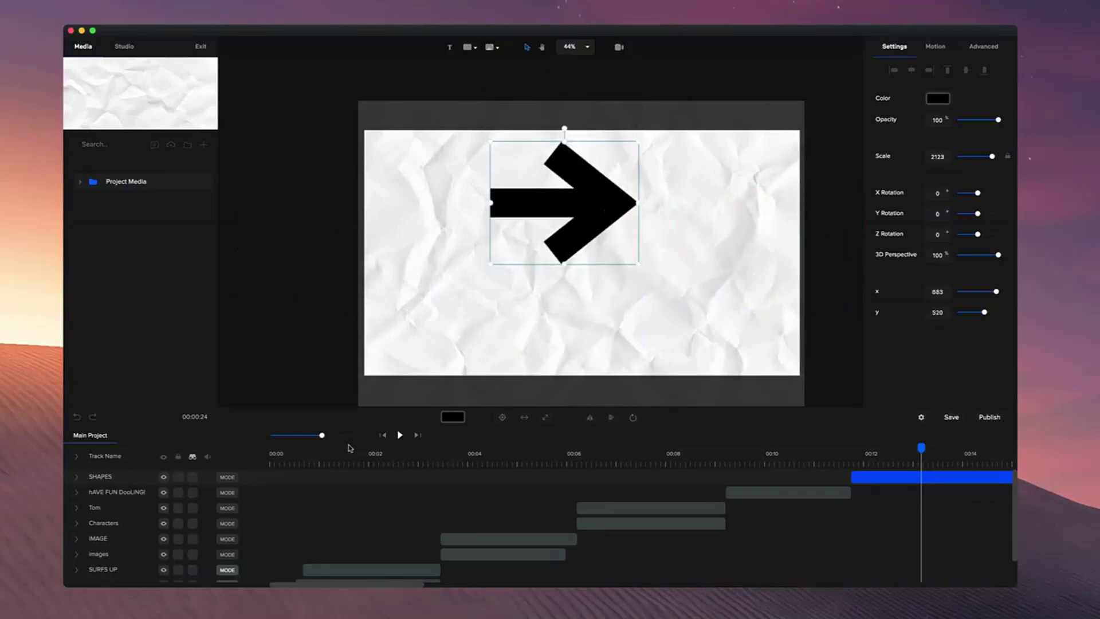
left_click(123, 485)
left_click(116, 479)
- Multi-select the arrow, HAVE FUN DOOLING!, Tom and IMAGE clips in the timeline
left_click(107, 540, "shift")
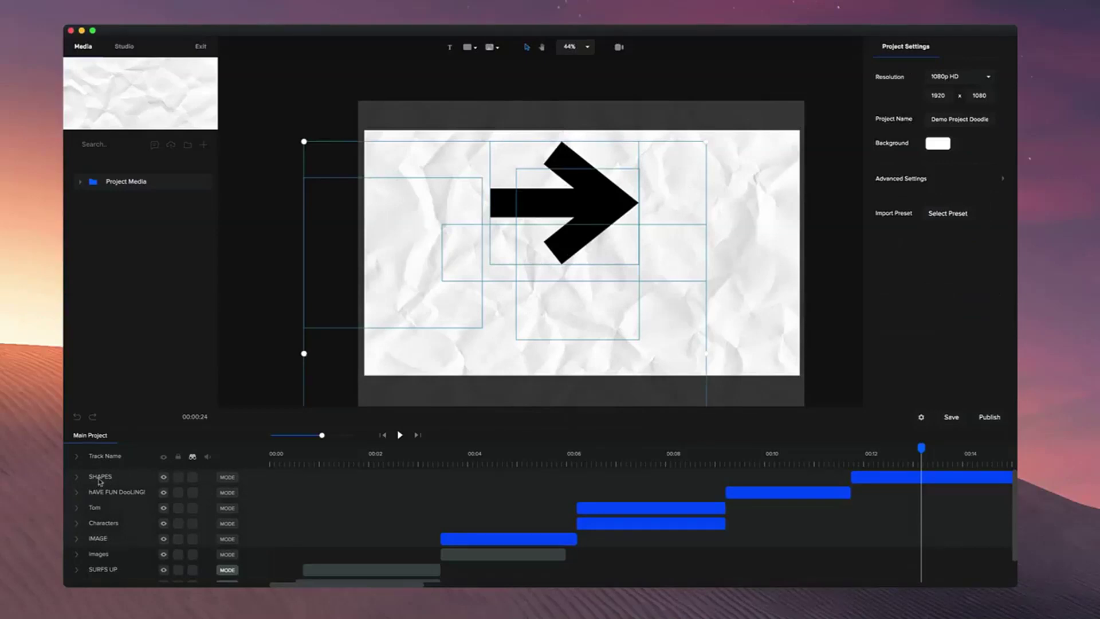
scroll(107, 545, "down", 2)
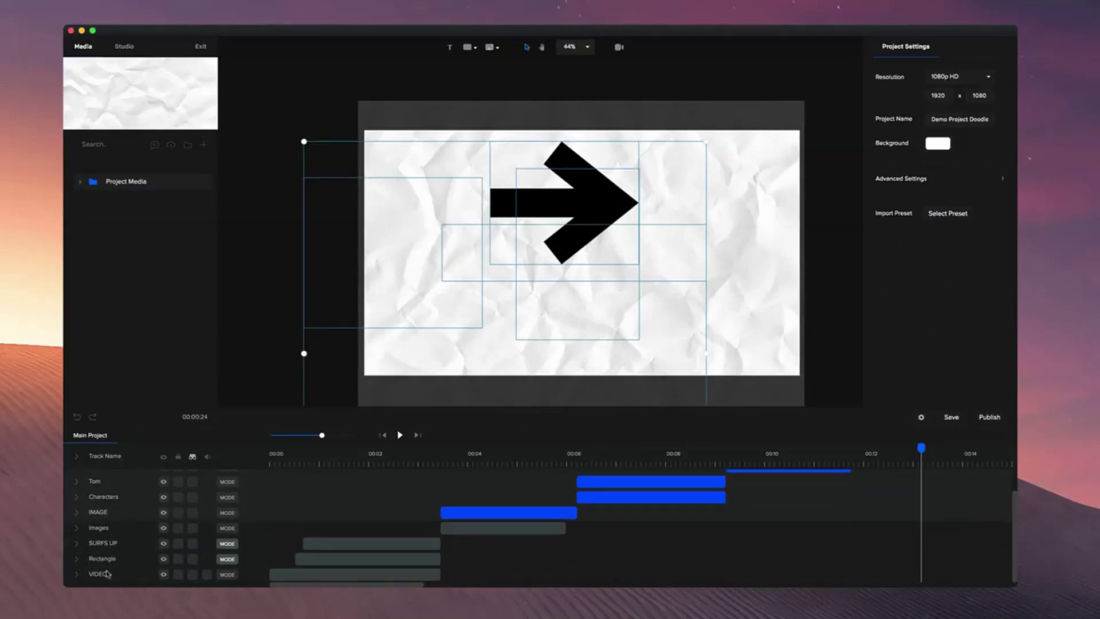
left_click(105, 576)
scroll(106, 573, "up", 2)
left_click(100, 479, "shift")
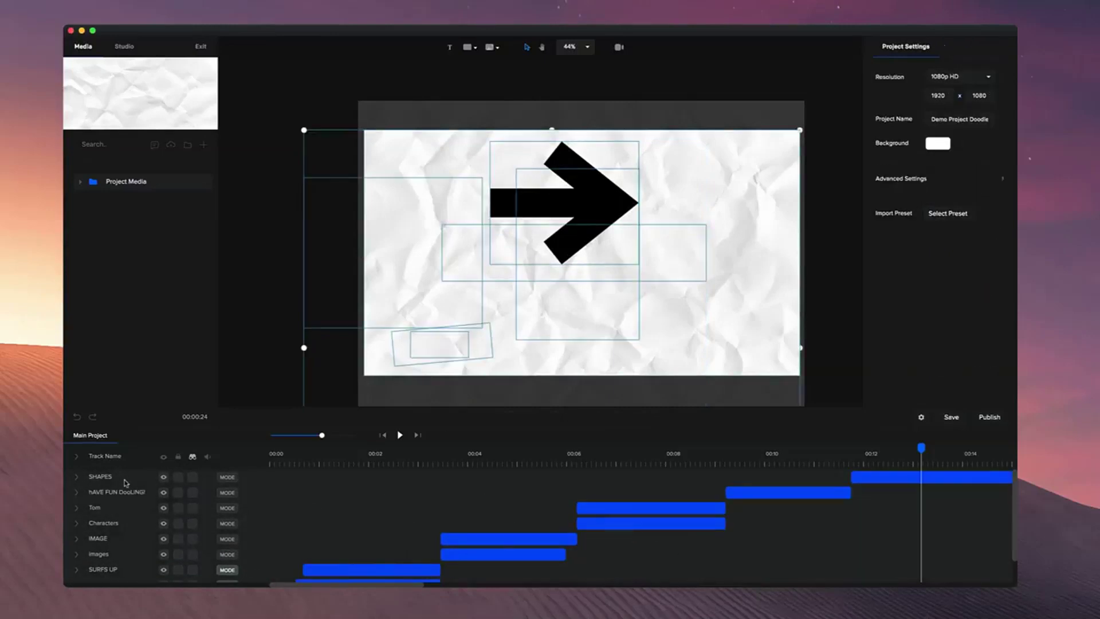
left_click(125, 480)
left_click(126, 494, "shift")
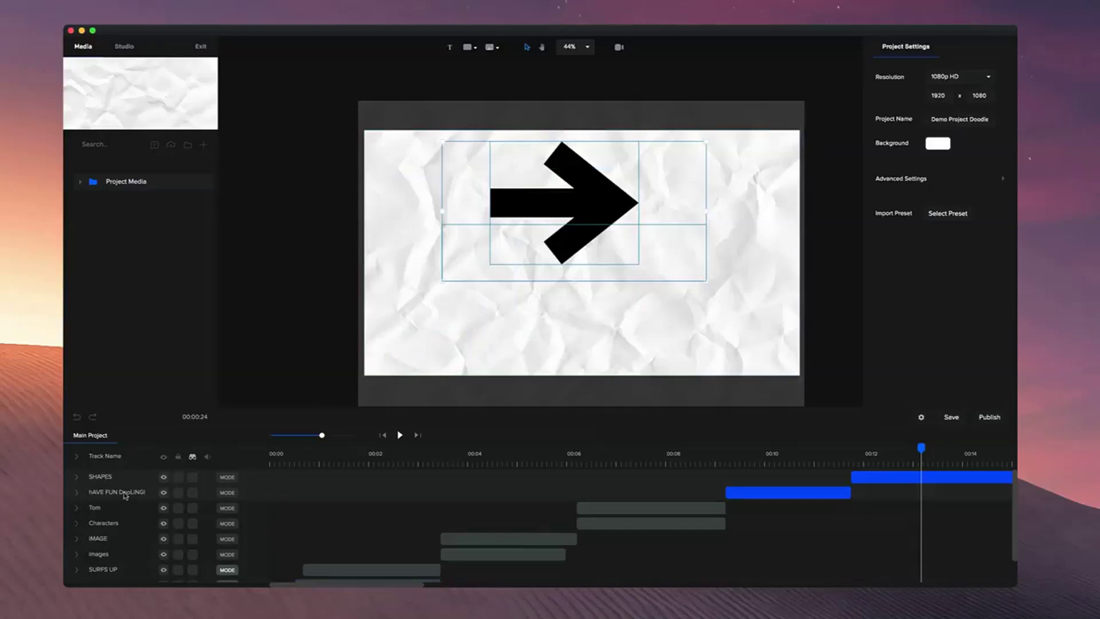
left_click(130, 511, "shift")
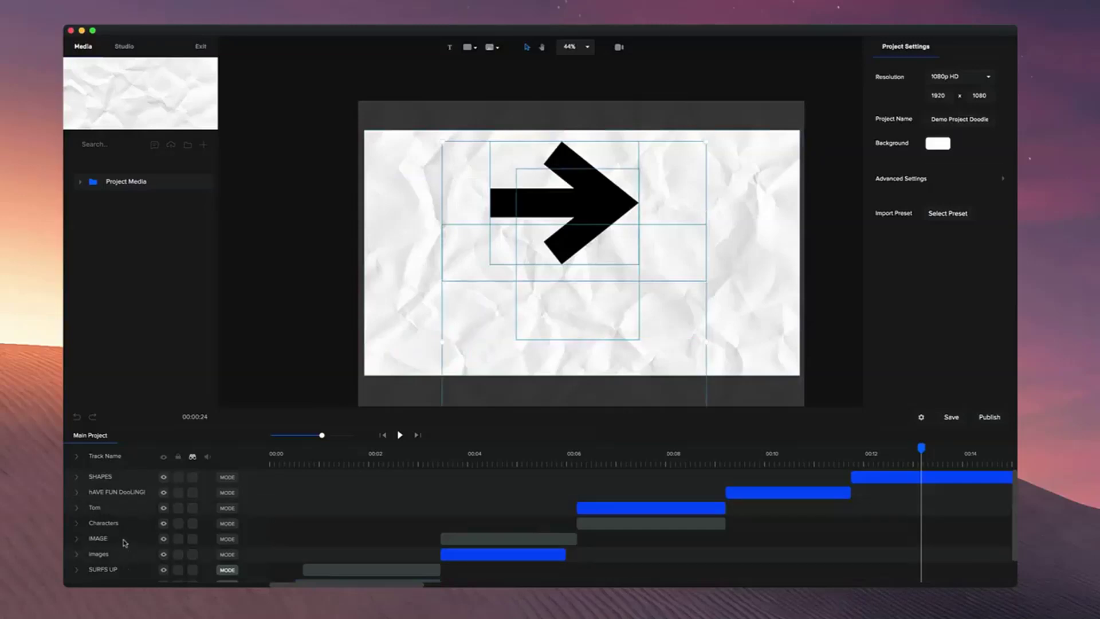
left_click(127, 538, "shift")
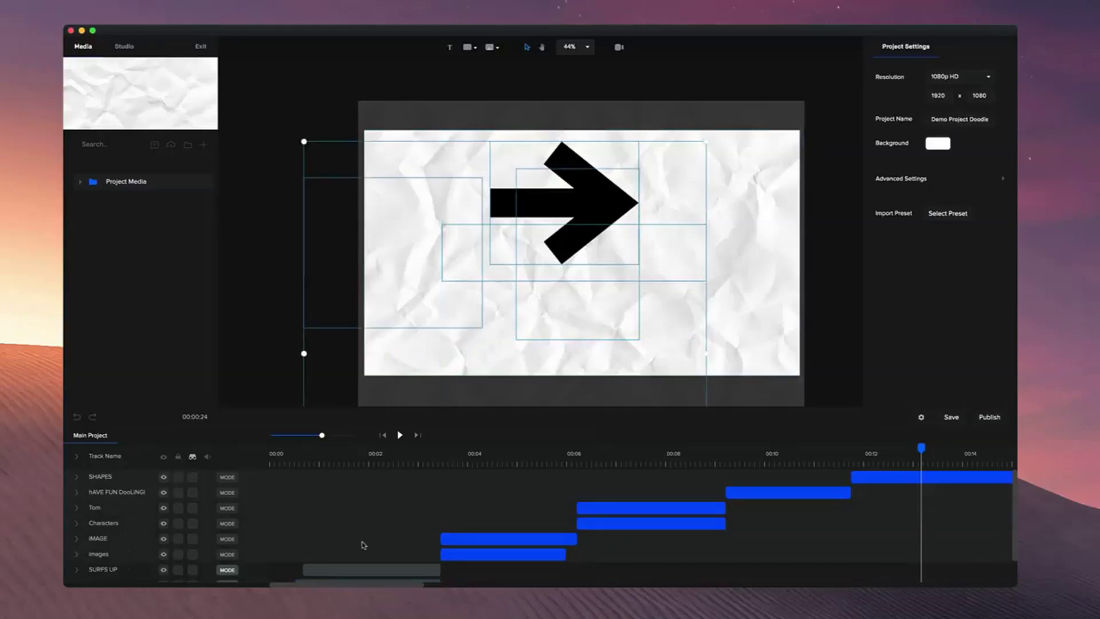
- Move the playhead to about 00:10 on the title and clear the clip selection
left_click(612, 462)
left_click(519, 452)
left_click(718, 459)
left_click(787, 459)
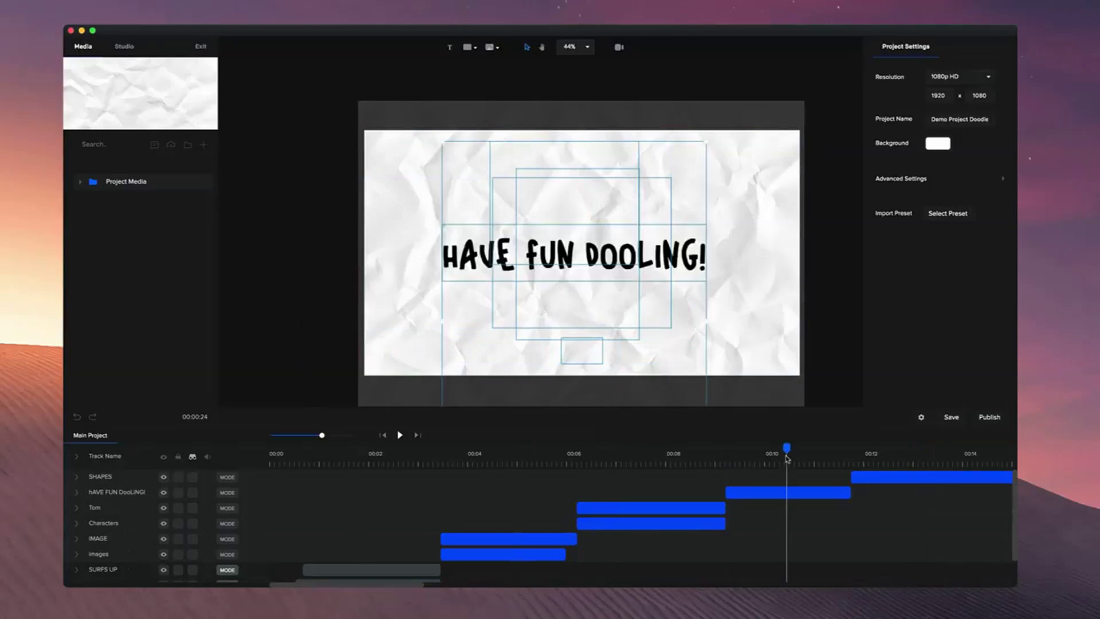
left_click(820, 325)
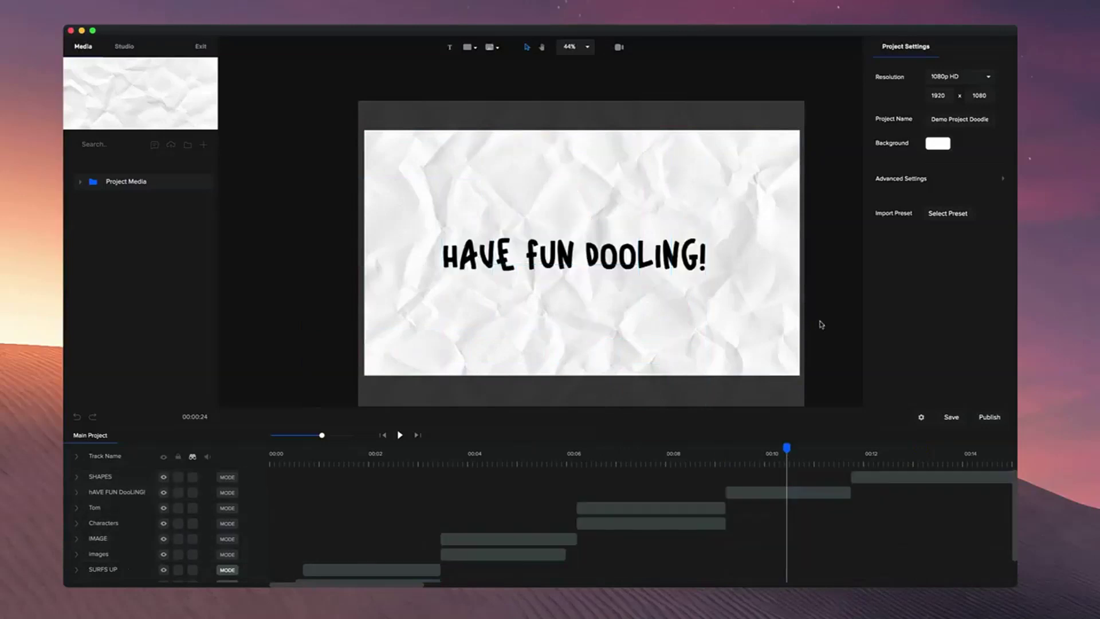